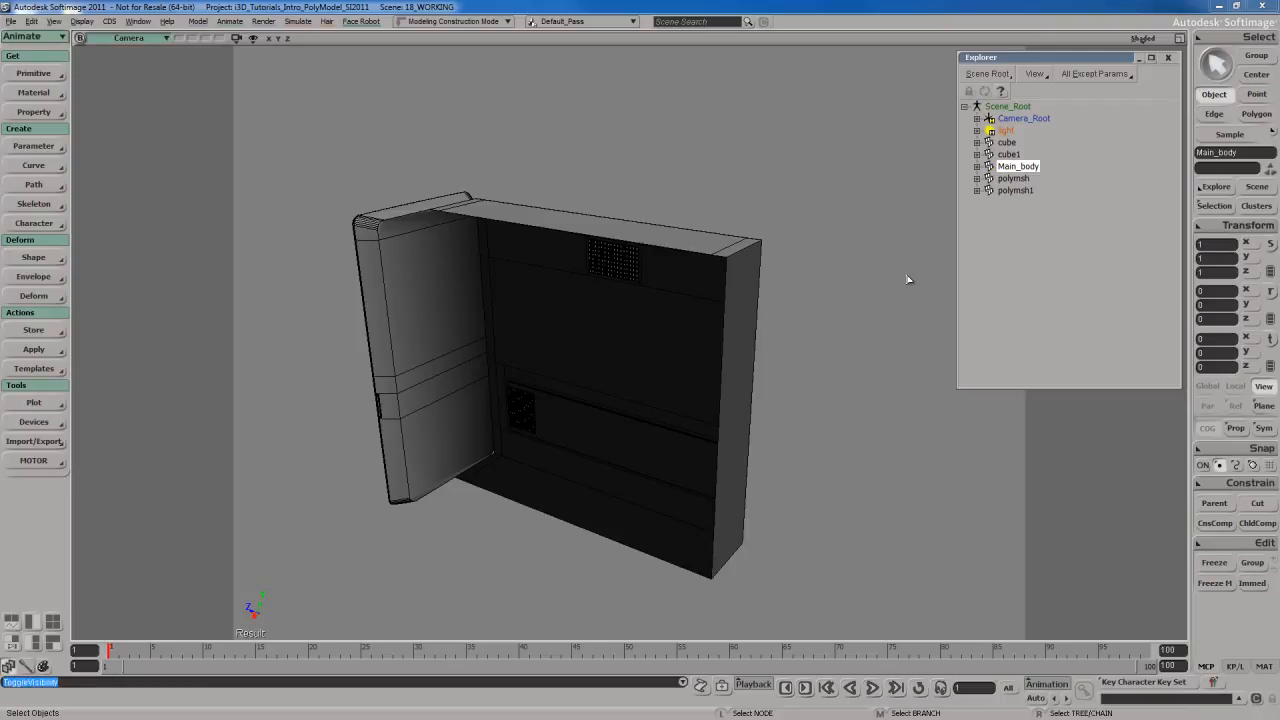
# Select both Main_body and polymsh1, the two meshes that form the computer case body
pyautogui.press('s')
pyautogui.moveTo(797, 328); pyautogui.dragTo(672, 268, button='right')
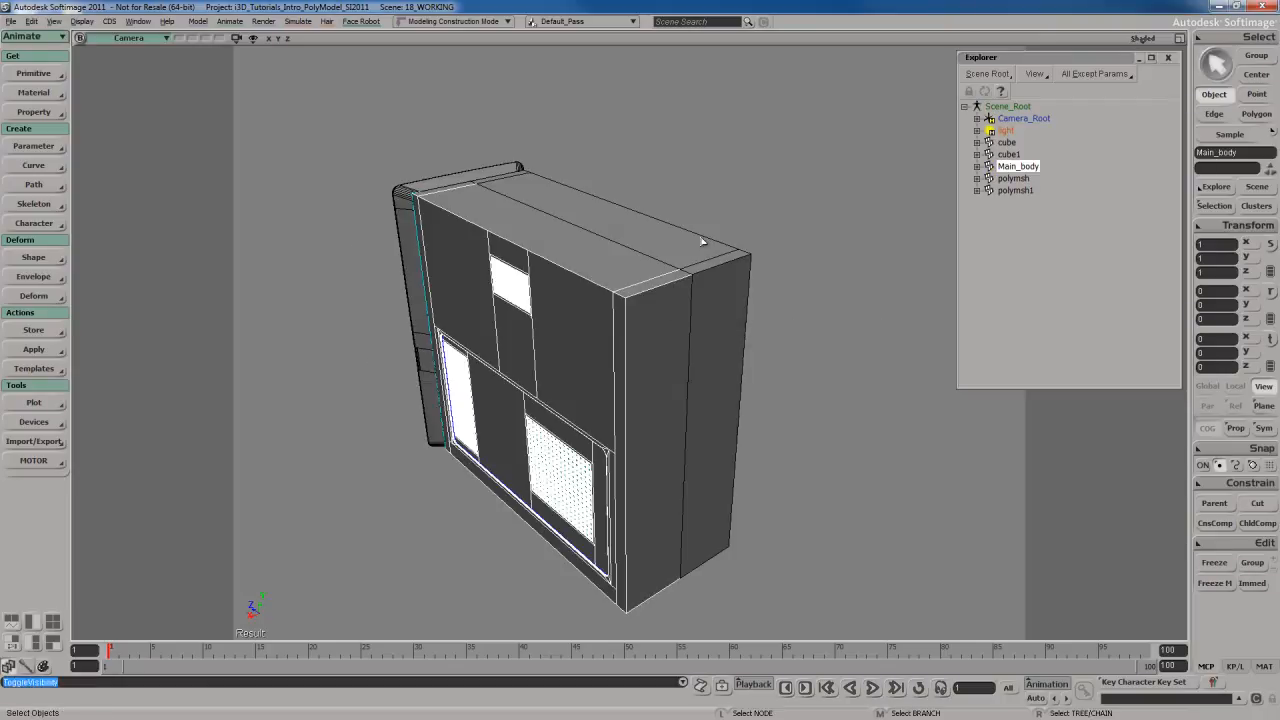
pyautogui.click(686, 255)
pyautogui.keyDown('shift'); pyautogui.click(670, 284); pyautogui.keyUp('shift')
pyautogui.press('s')
pyautogui.moveTo(723, 316); pyautogui.dragTo(749, 390, button='right')
# Select the case's back face polygons on both meshes, grow the selection once, and extract them with the originals deleted
pyautogui.press('u')
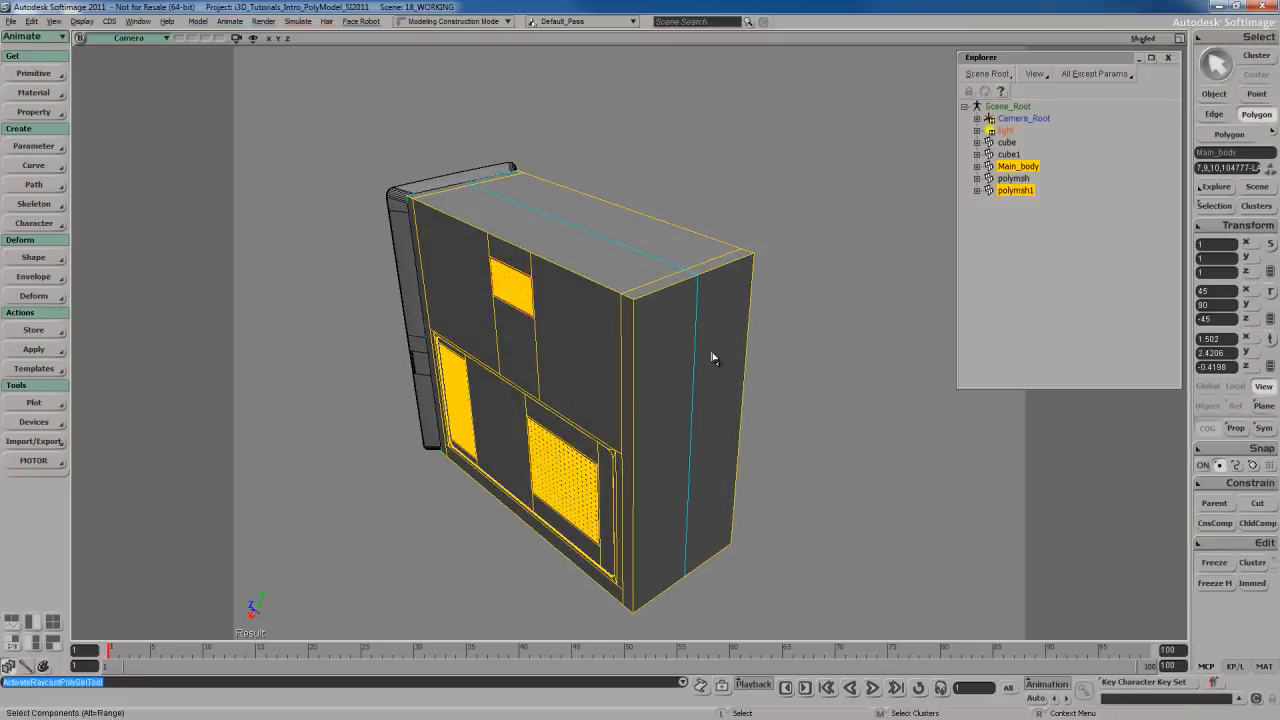
pyautogui.click(725, 358)
pyautogui.press('s')
pyautogui.moveTo(700, 457)
pyautogui.mouseDown(button='right')
pyautogui.moveTo(691, 329)
pyautogui.moveTo(703, 465)
pyautogui.mouseUp(button='right')
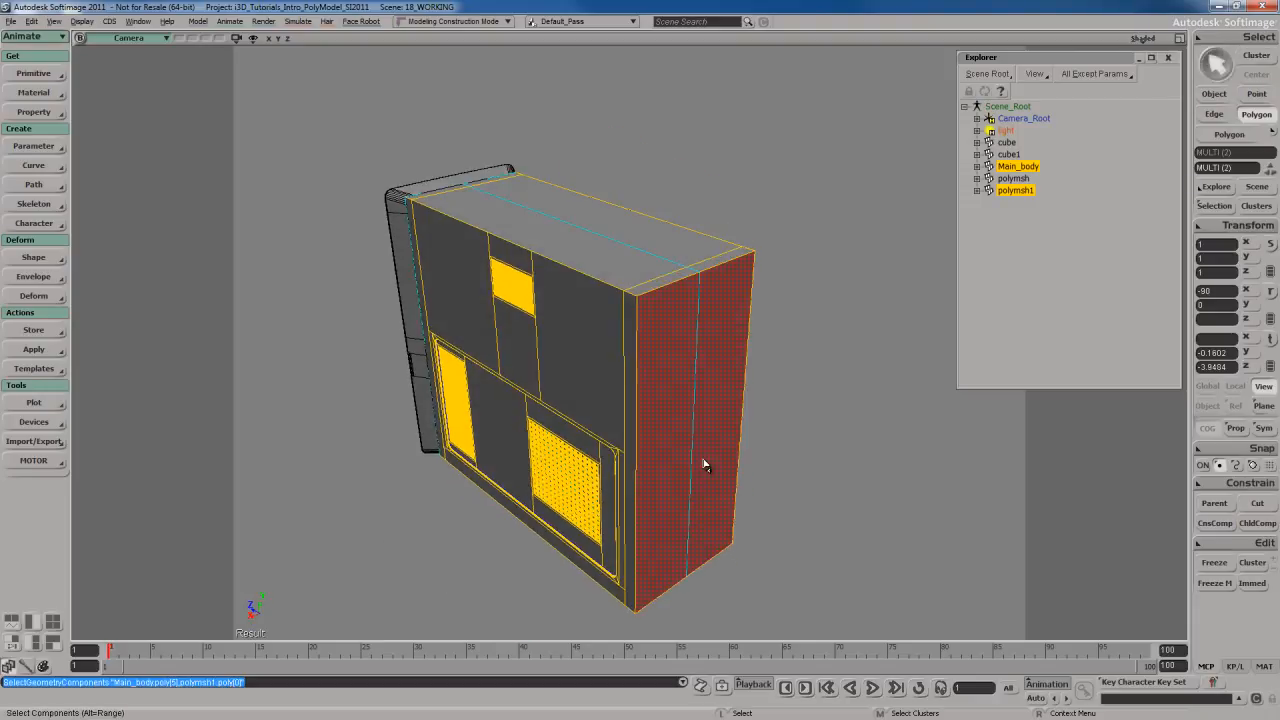
pyautogui.hotkey('shift', '.')
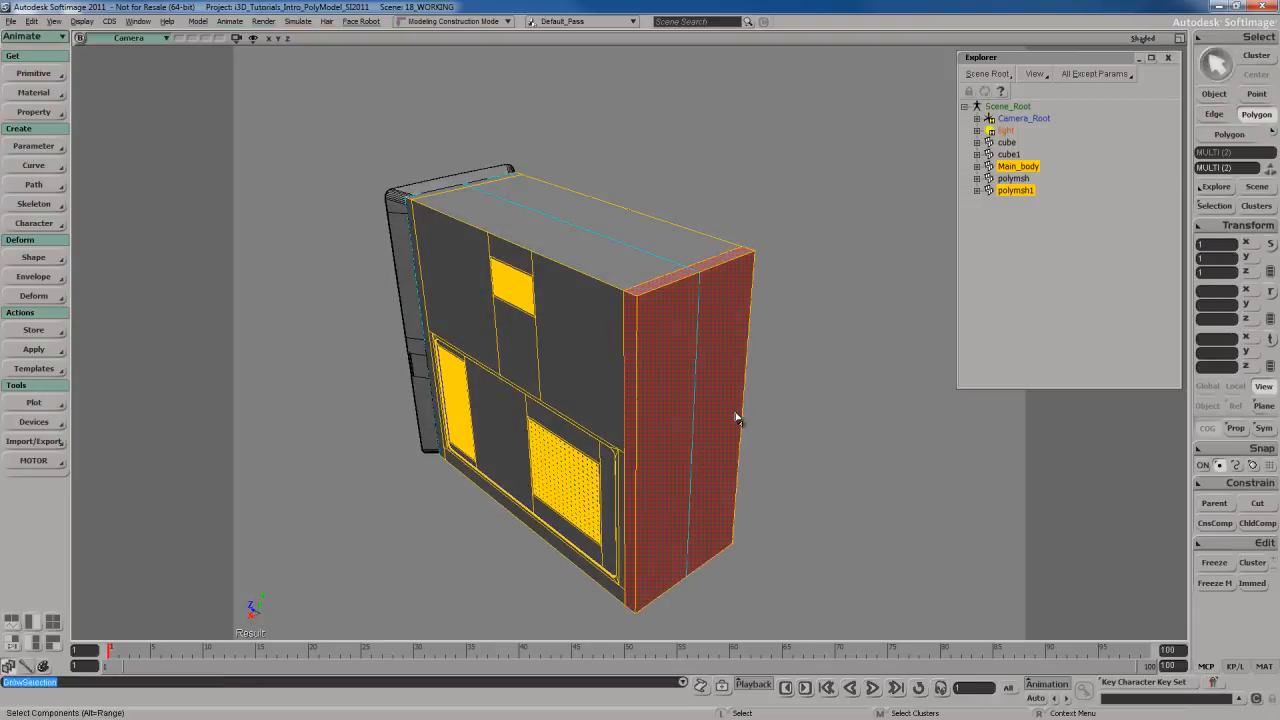
pyautogui.press('s')
pyautogui.moveTo(703, 451)
pyautogui.mouseDown(button='right')
pyautogui.moveTo(634, 286)
pyautogui.moveTo(717, 314)
pyautogui.moveTo(694, 480)
pyautogui.moveTo(652, 472)
pyautogui.moveTo(714, 451)
pyautogui.moveTo(697, 446)
pyautogui.mouseUp(button='right')
pyautogui.rightClick(694, 311)
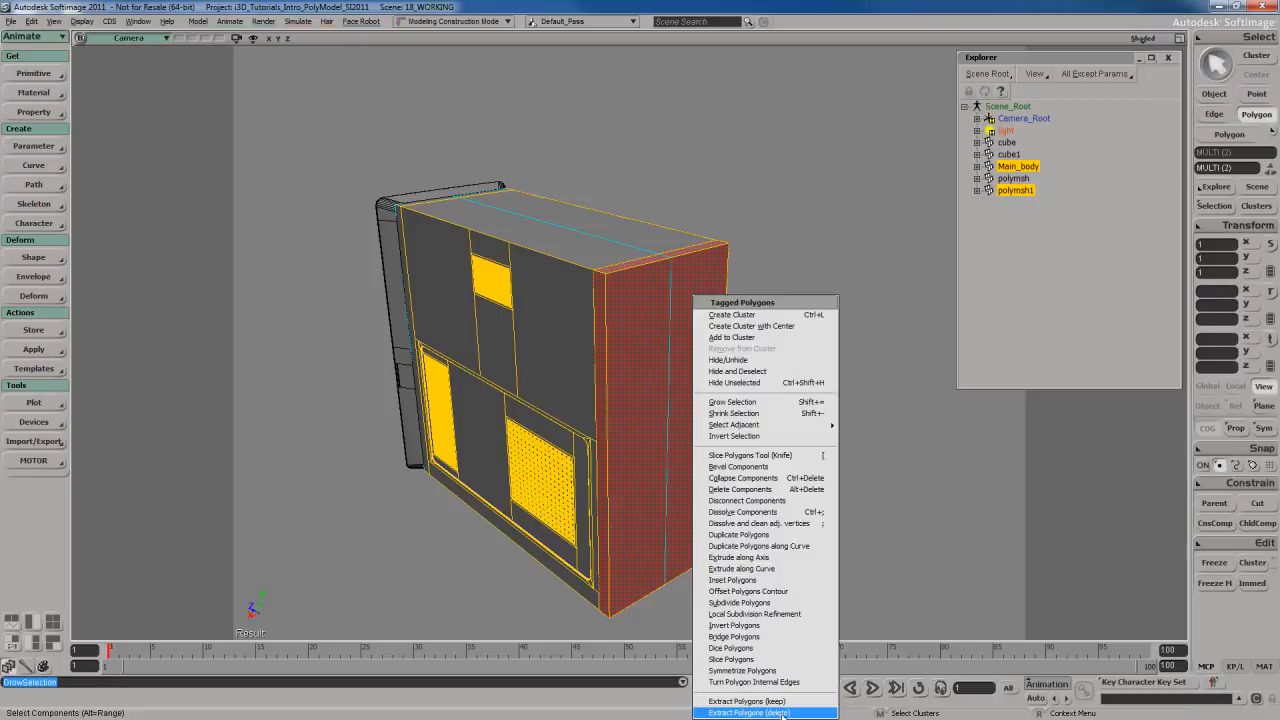
pyautogui.click(740, 713)
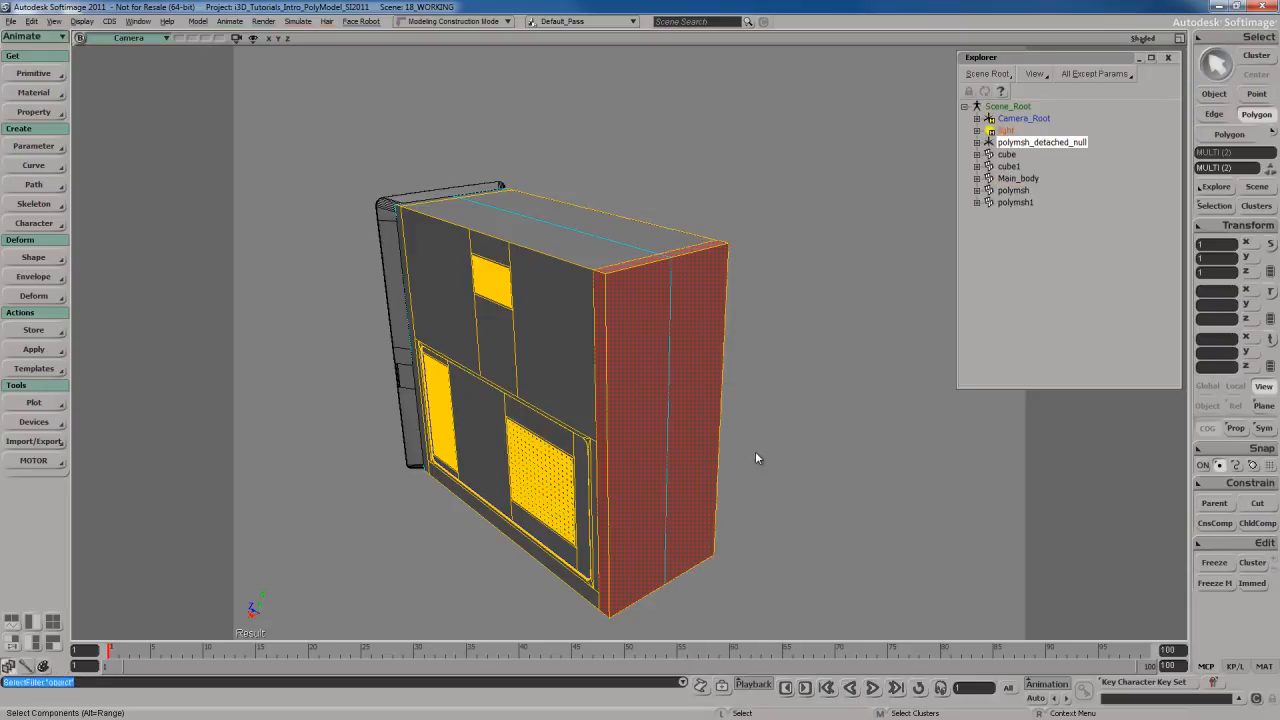
pyautogui.press('space')
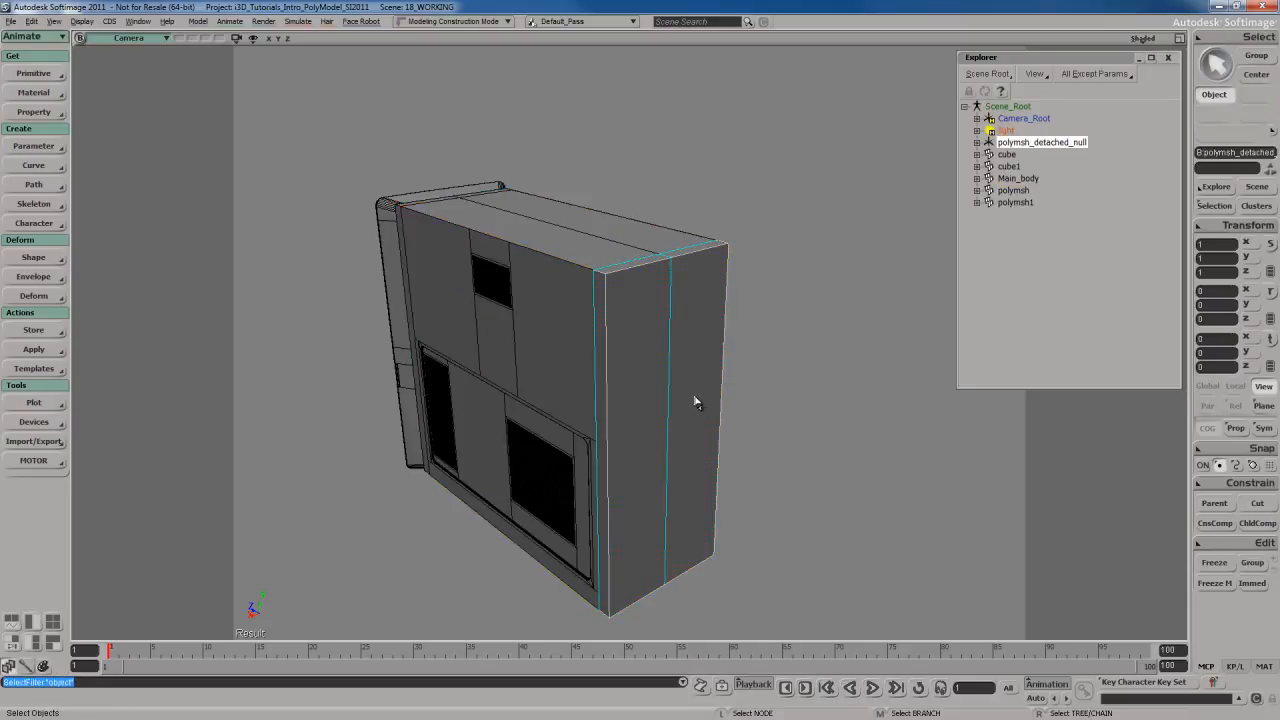
# Hide cube, cube1, Main_body, polymsh and polymsh1 so only the extracted back pieces and their null stay displayed
pyautogui.press('s')
pyautogui.moveTo(694, 403); pyautogui.dragTo(680, 385)
pyautogui.moveTo(680, 385); pyautogui.dragTo(683, 386, button='right')
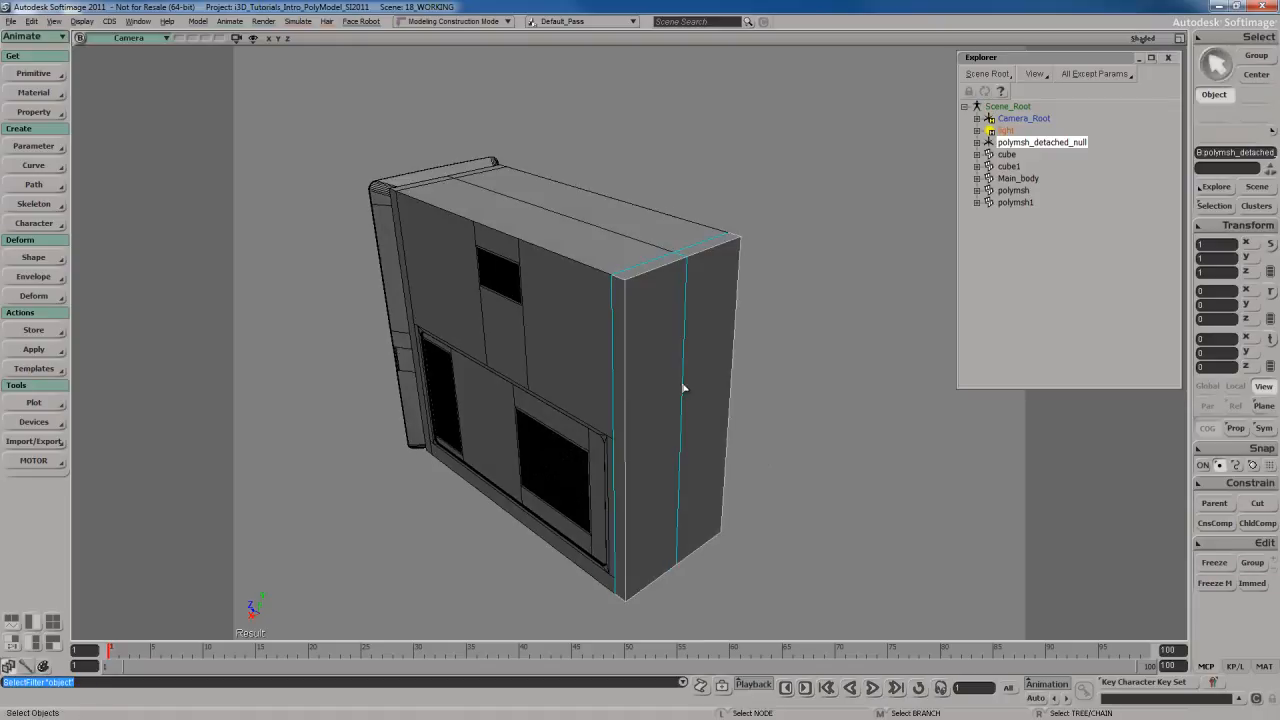
pyautogui.press('s')
pyautogui.moveTo(675, 367); pyautogui.dragTo(680, 377)
pyautogui.scroll(-3, 657, 400)
pyautogui.moveTo(408, 182); pyautogui.dragTo(792, 568)
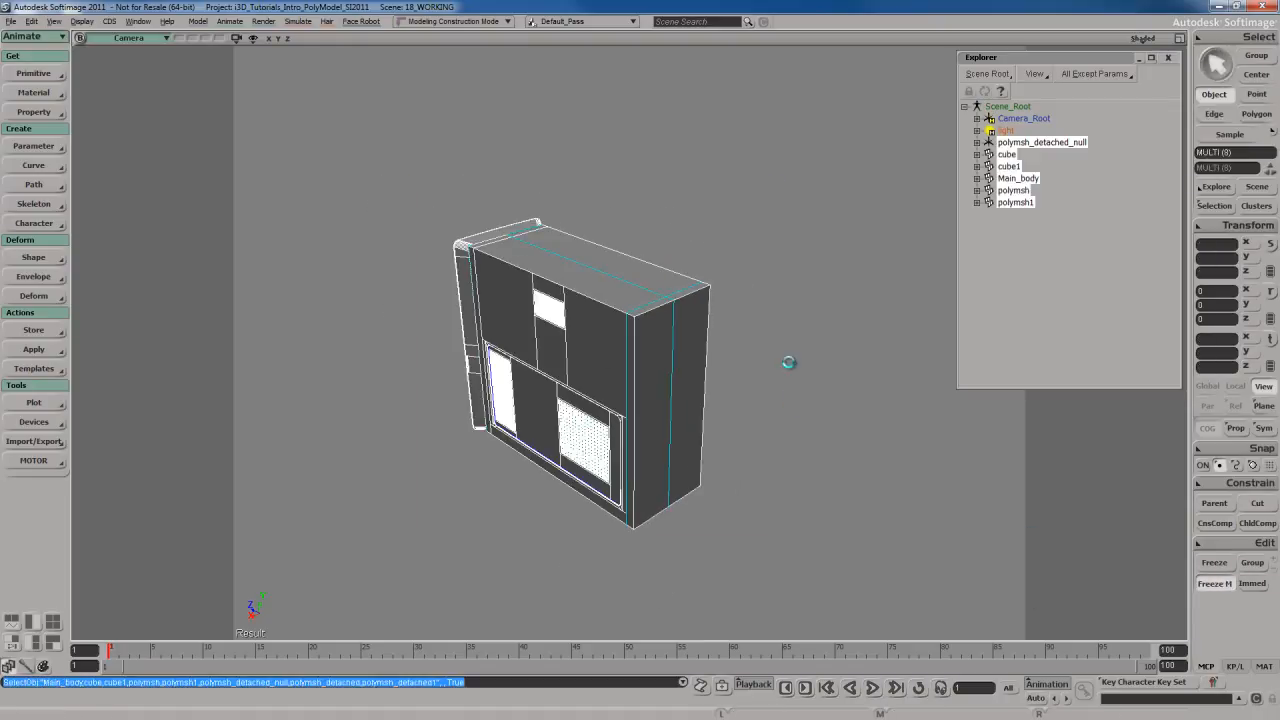
pyautogui.moveTo(415, 190); pyautogui.dragTo(585, 322)
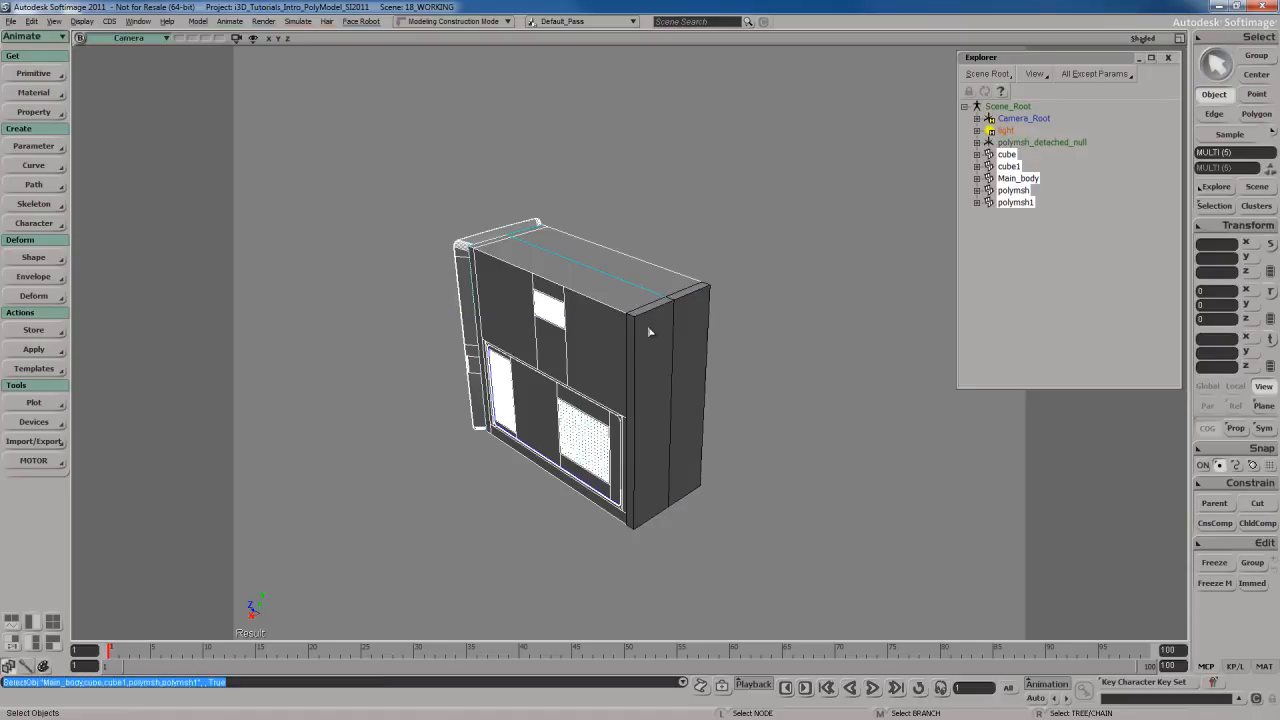
pyautogui.press('h')
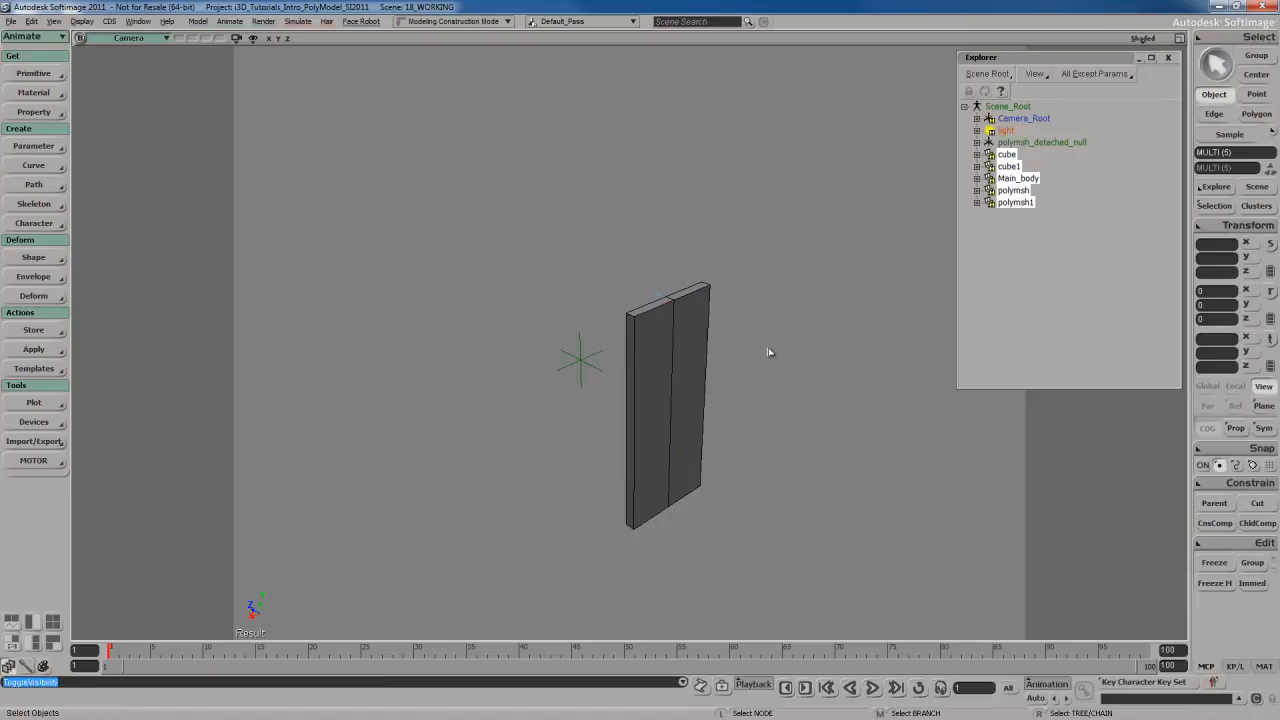
# Examine the extracted back pieces and their parent null by selecting them and viewing them from other angles
pyautogui.press('s')
pyautogui.moveTo(763, 351); pyautogui.dragTo(706, 377, button='right')
pyautogui.moveTo(706, 377); pyautogui.dragTo(699, 358)
pyautogui.press('space')
pyautogui.moveTo(470, 320); pyautogui.dragTo(526, 374)
pyautogui.press('s')
pyautogui.moveTo(600, 363); pyautogui.dragTo(626, 371, button='right')
pyautogui.press('space')
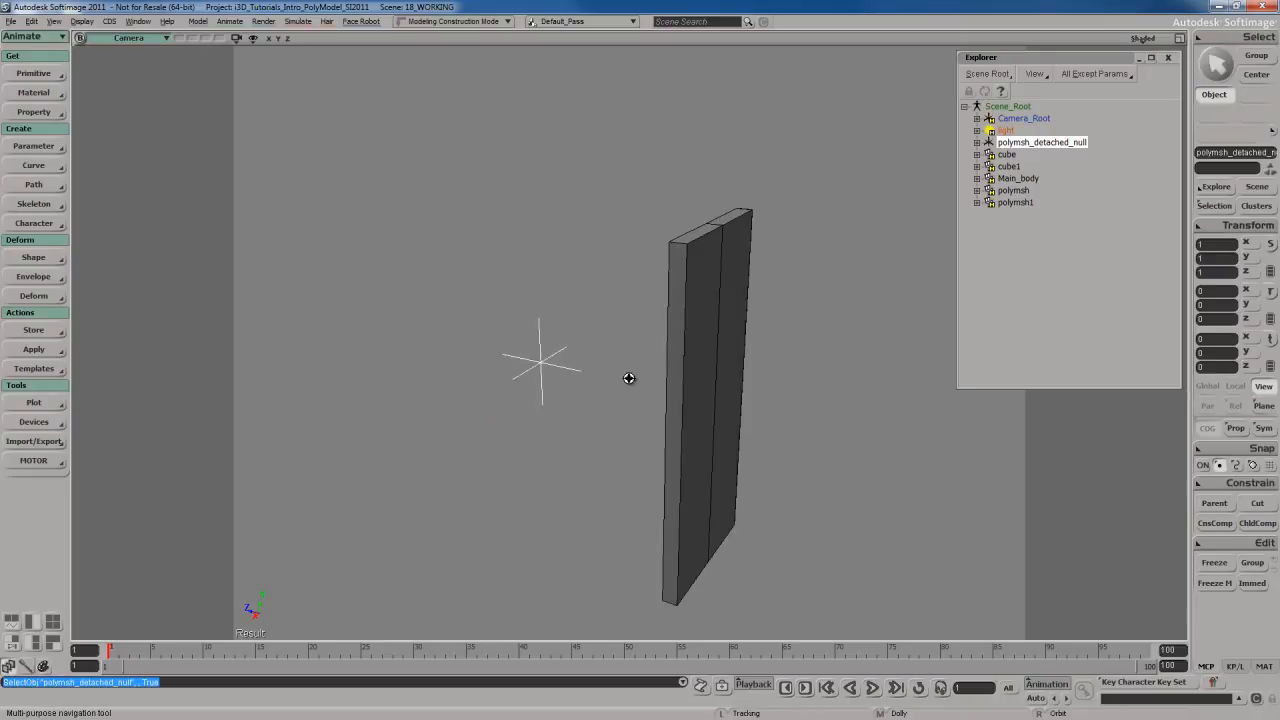
pyautogui.click(722, 334)
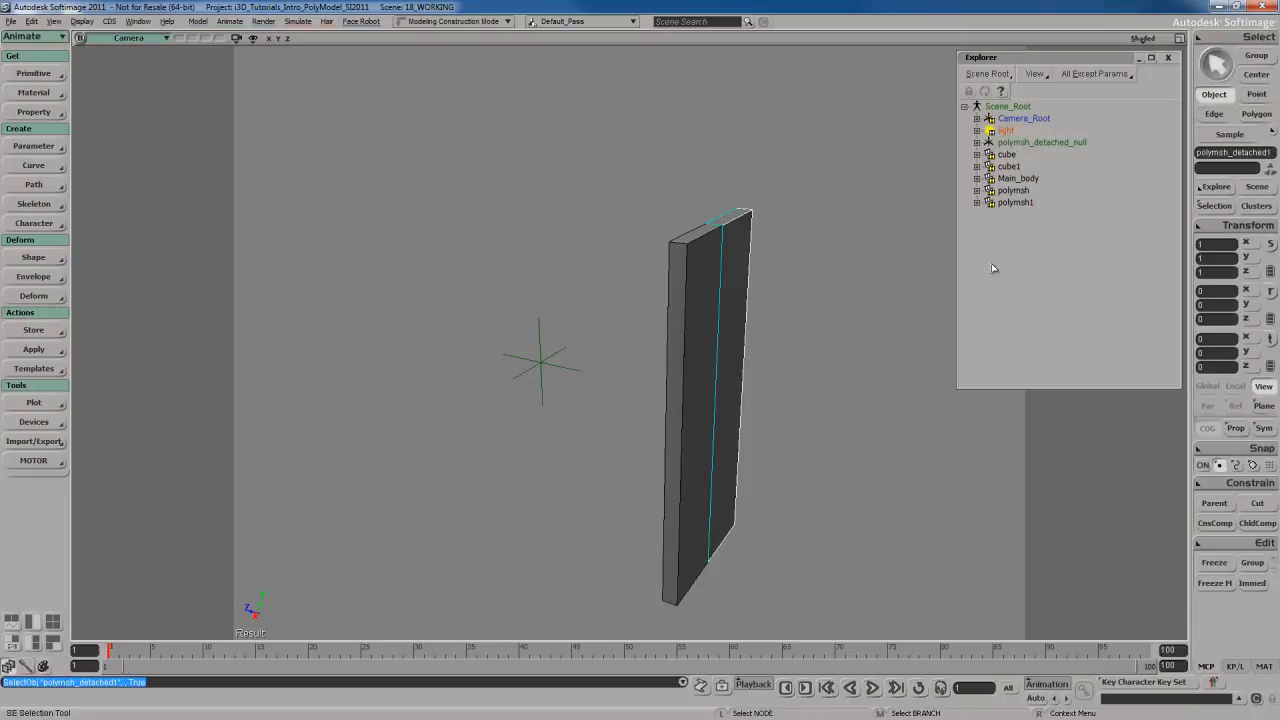
# Cut polymsh_detached and polymsh_detached1 from their parent polymsh_detached_null, and delete the null
pyautogui.click(977, 142)
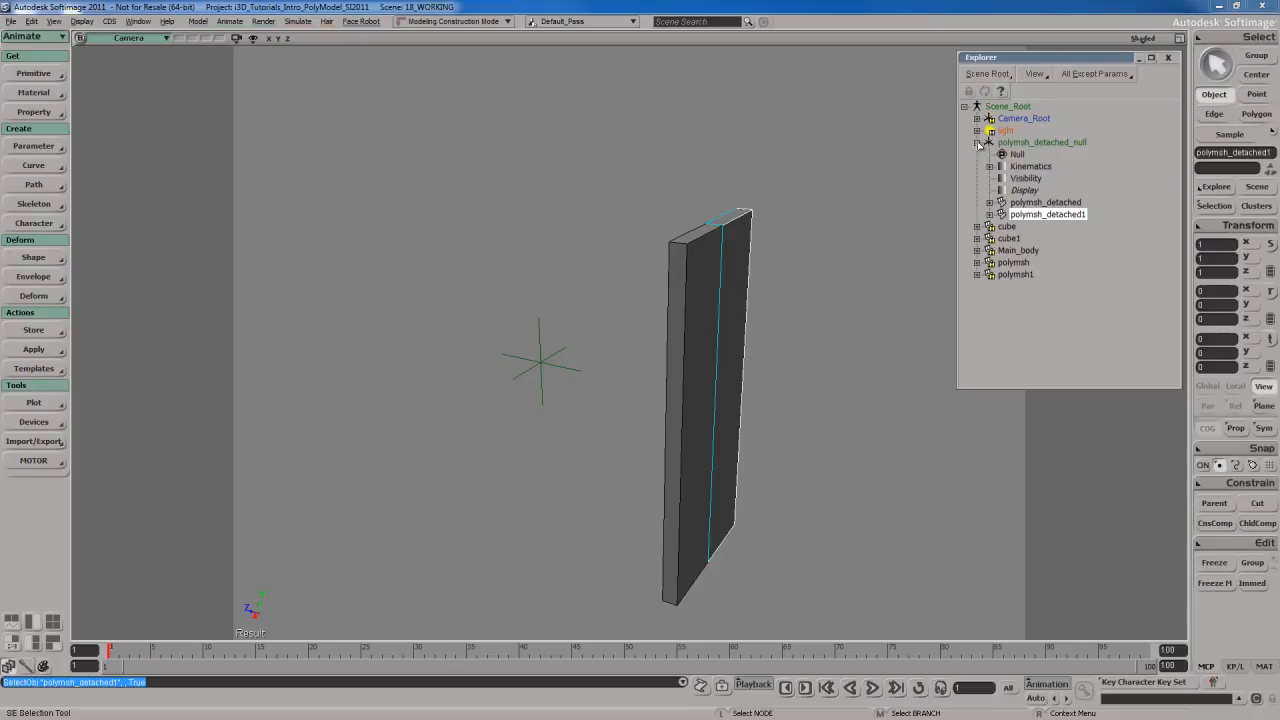
pyautogui.click(1045, 205)
pyautogui.keyDown('shift'); pyautogui.click(1045, 217); pyautogui.keyUp('shift')
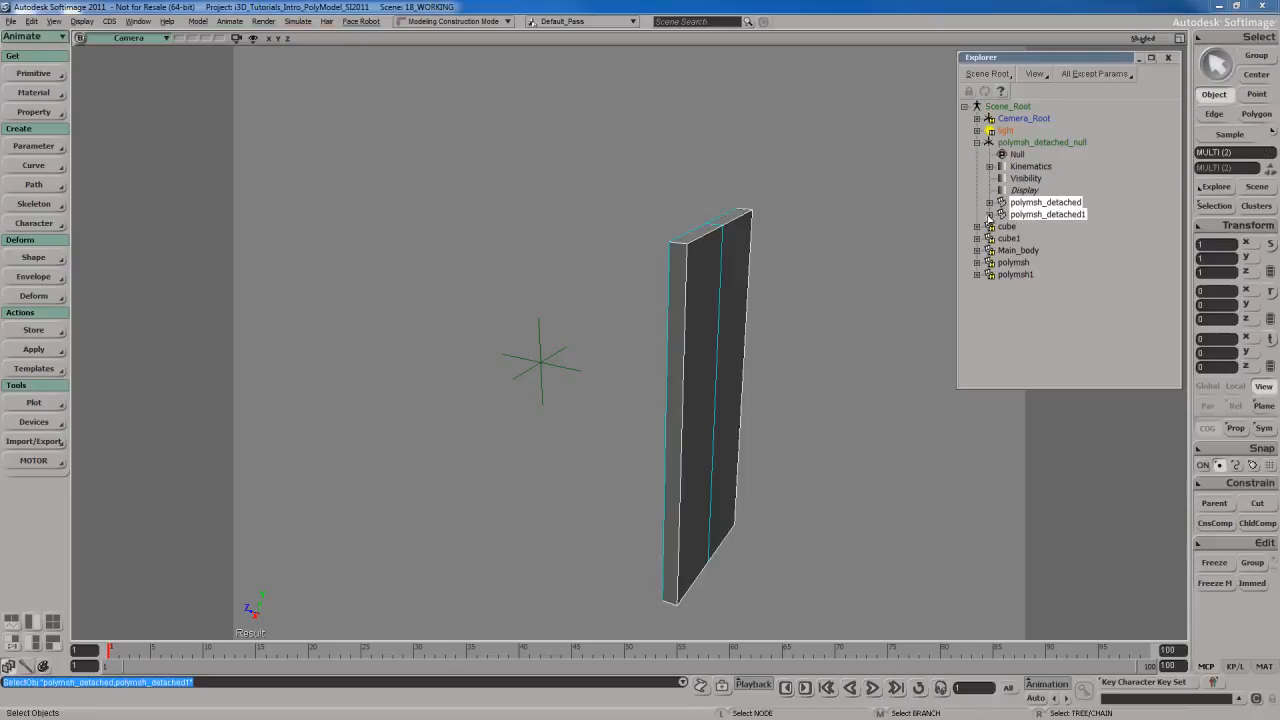
pyautogui.press('space')
pyautogui.press('s')
pyautogui.moveTo(797, 360); pyautogui.dragTo(811, 336, button='right')
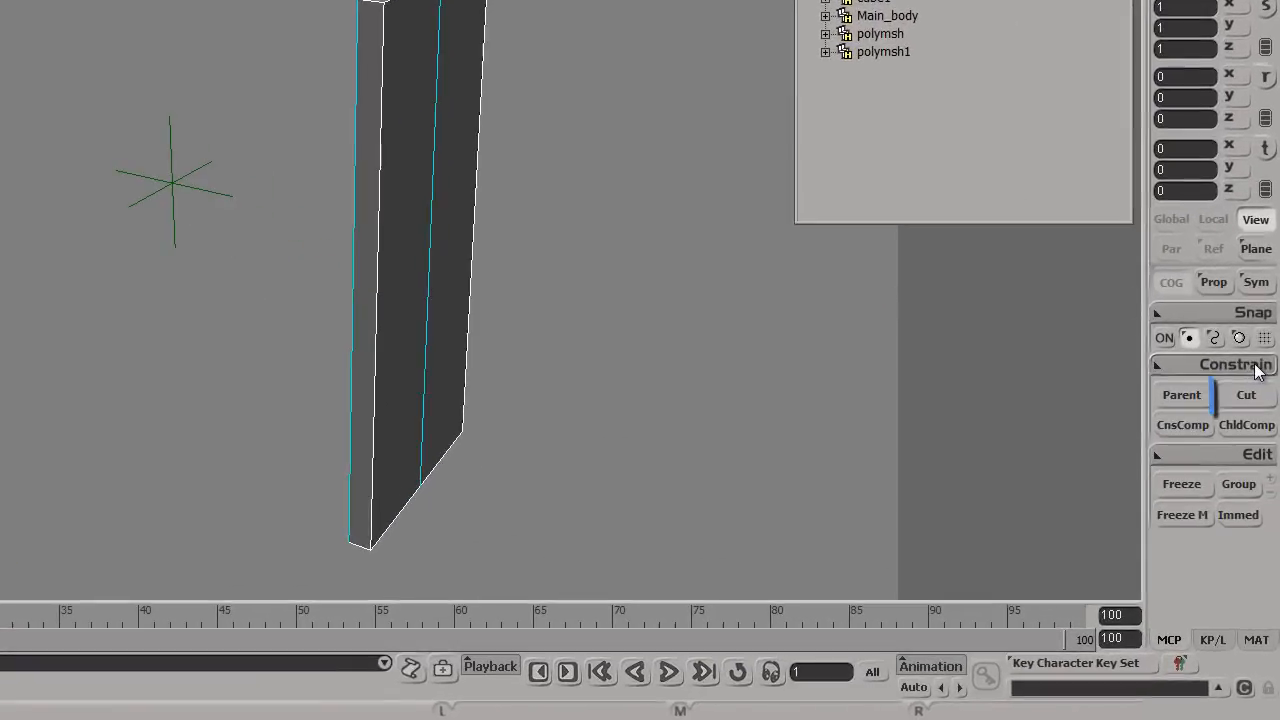
pyautogui.click(1246, 395)
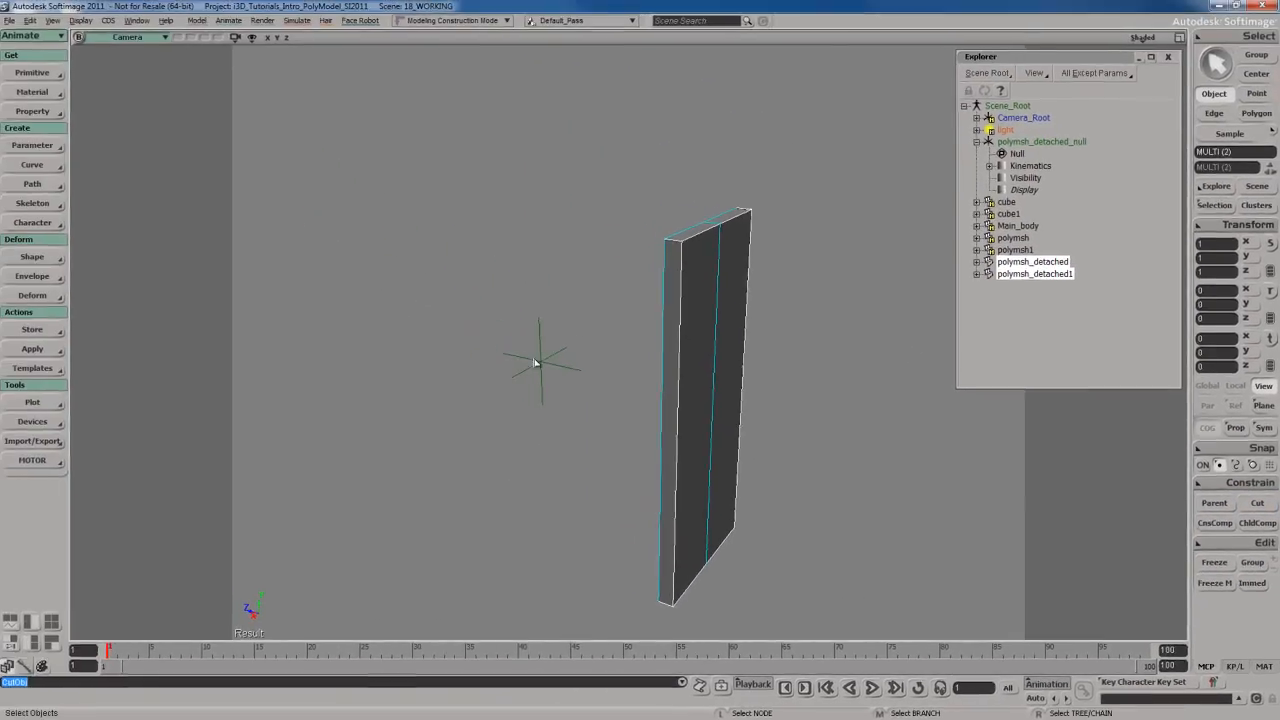
pyautogui.click(199, 228)
pyautogui.press('Delete')
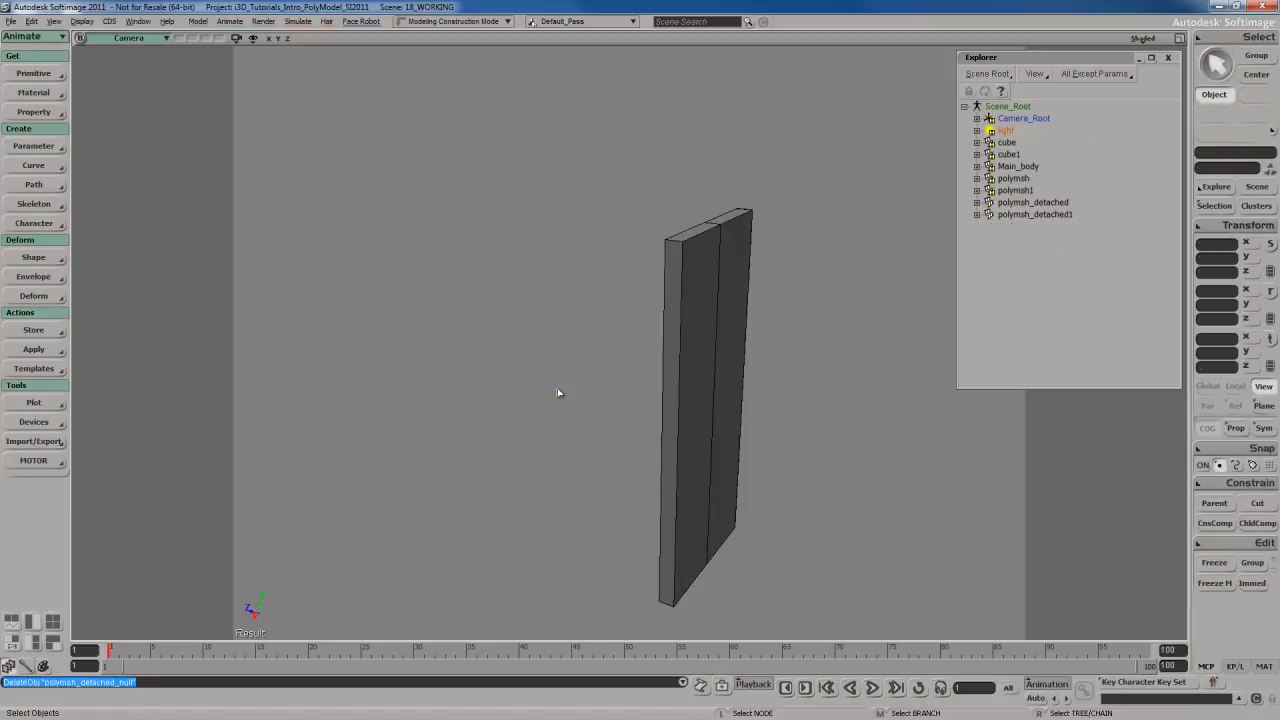
# Freeze the modeling history of polymsh_detached and polymsh_detached1 together
pyautogui.press('s')
pyautogui.moveTo(559, 393); pyautogui.dragTo(664, 391, button='right')
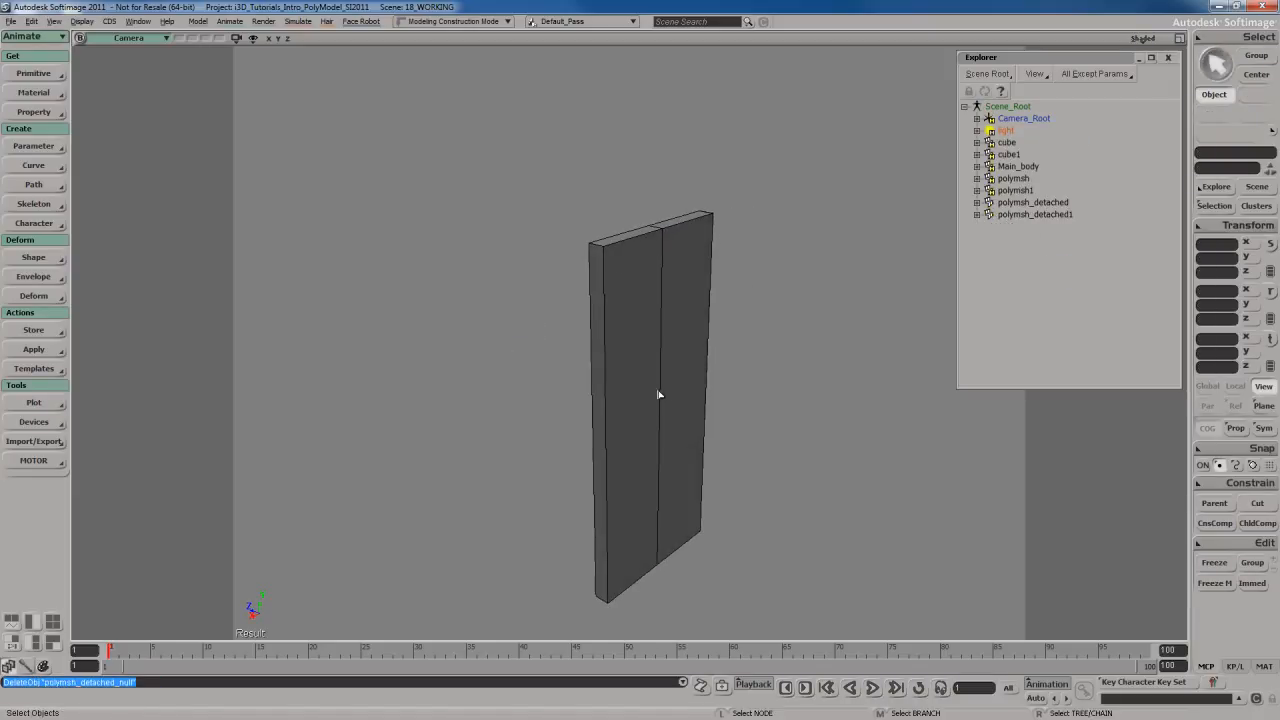
pyautogui.moveTo(638, 283); pyautogui.dragTo(728, 374)
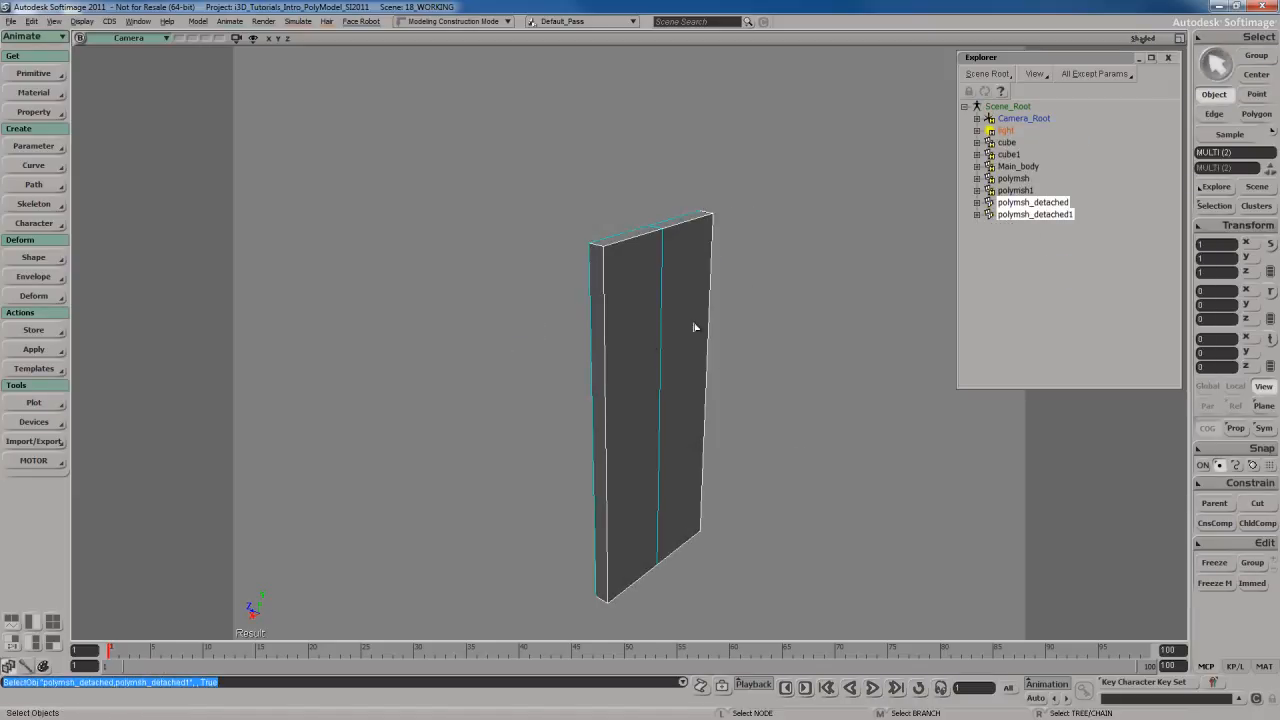
pyautogui.click(1215, 583)
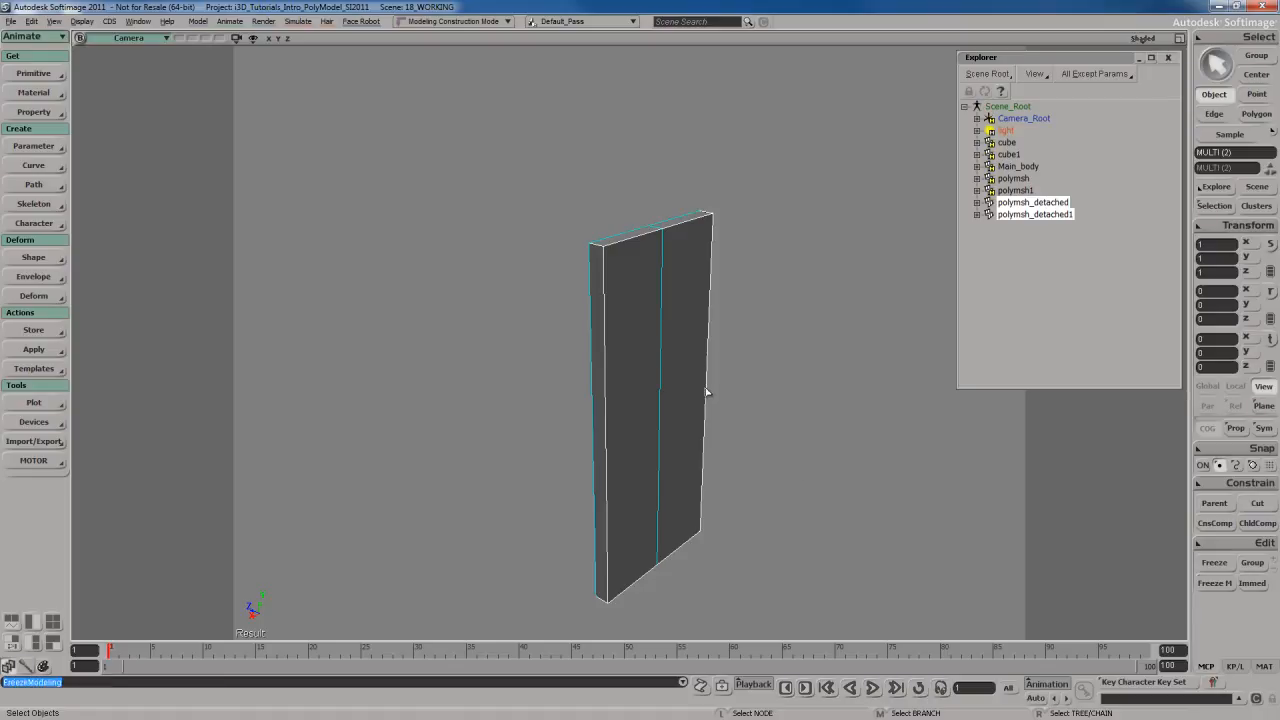
# Merge the two detached meshes into one with a tolerance of about 0.0189, and delete the input meshes
pyautogui.rightClick(670, 275)
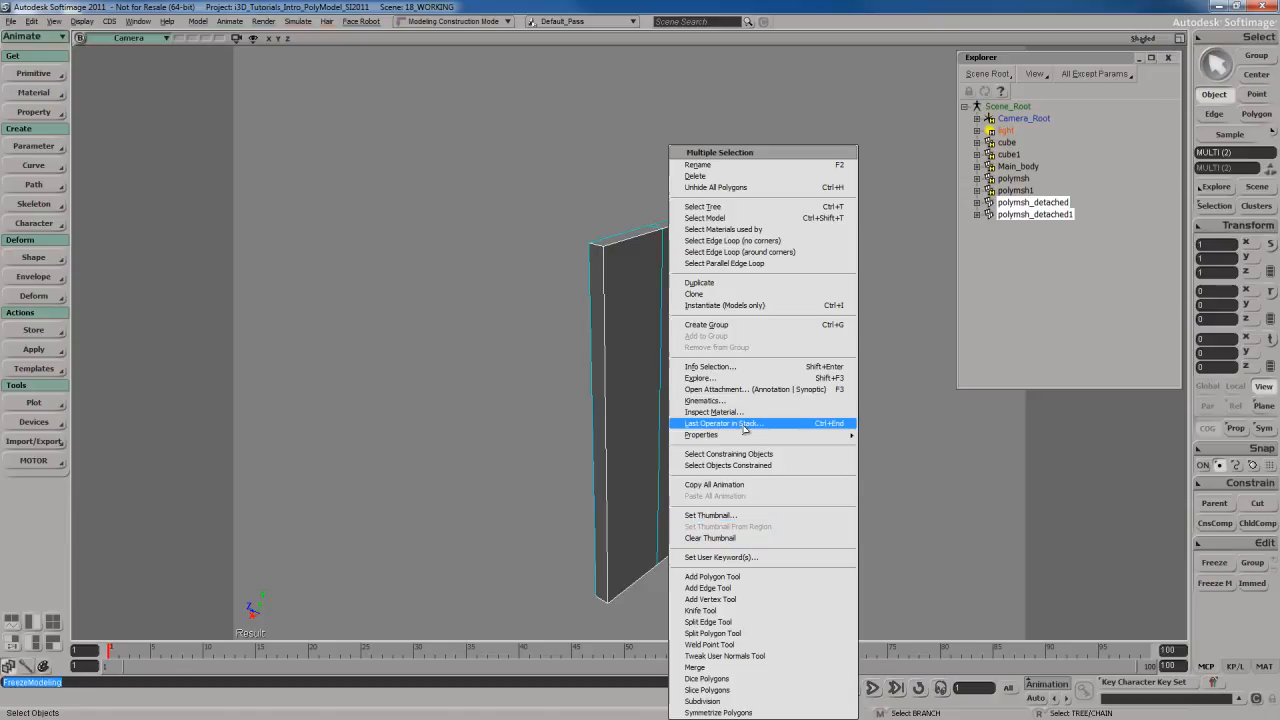
pyautogui.click(705, 667)
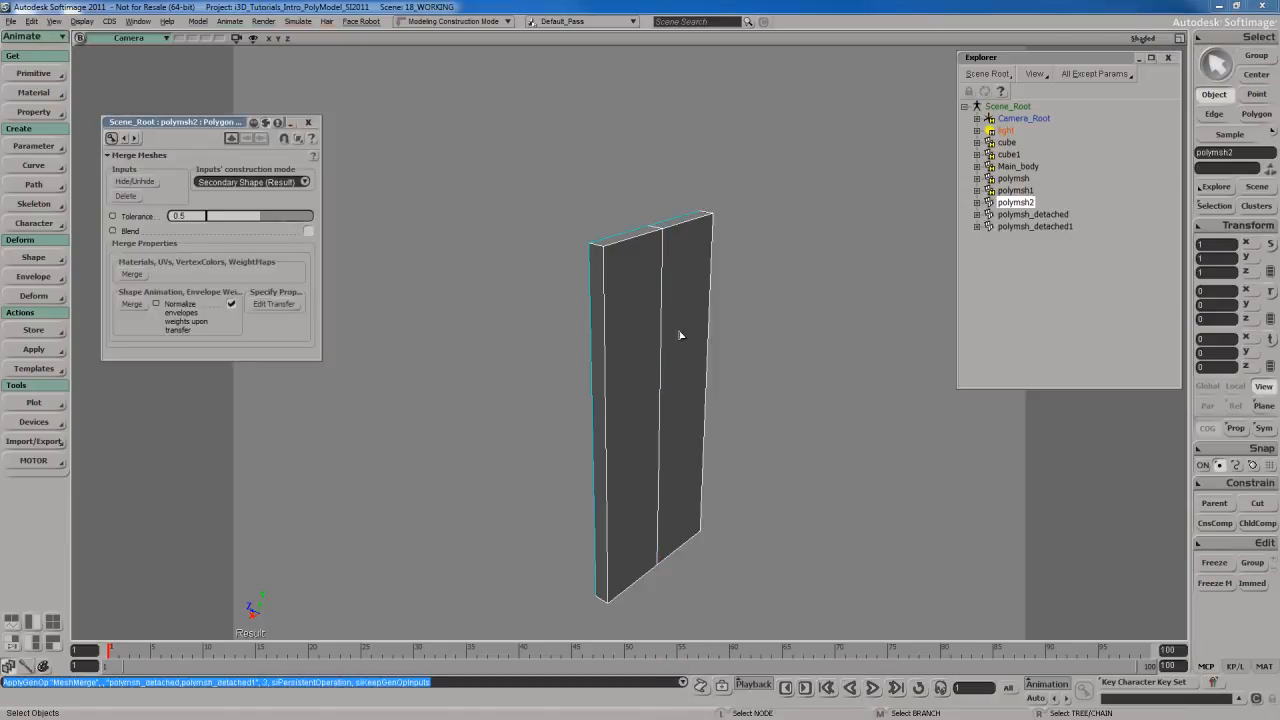
pyautogui.moveTo(259, 216); pyautogui.dragTo(204, 217)
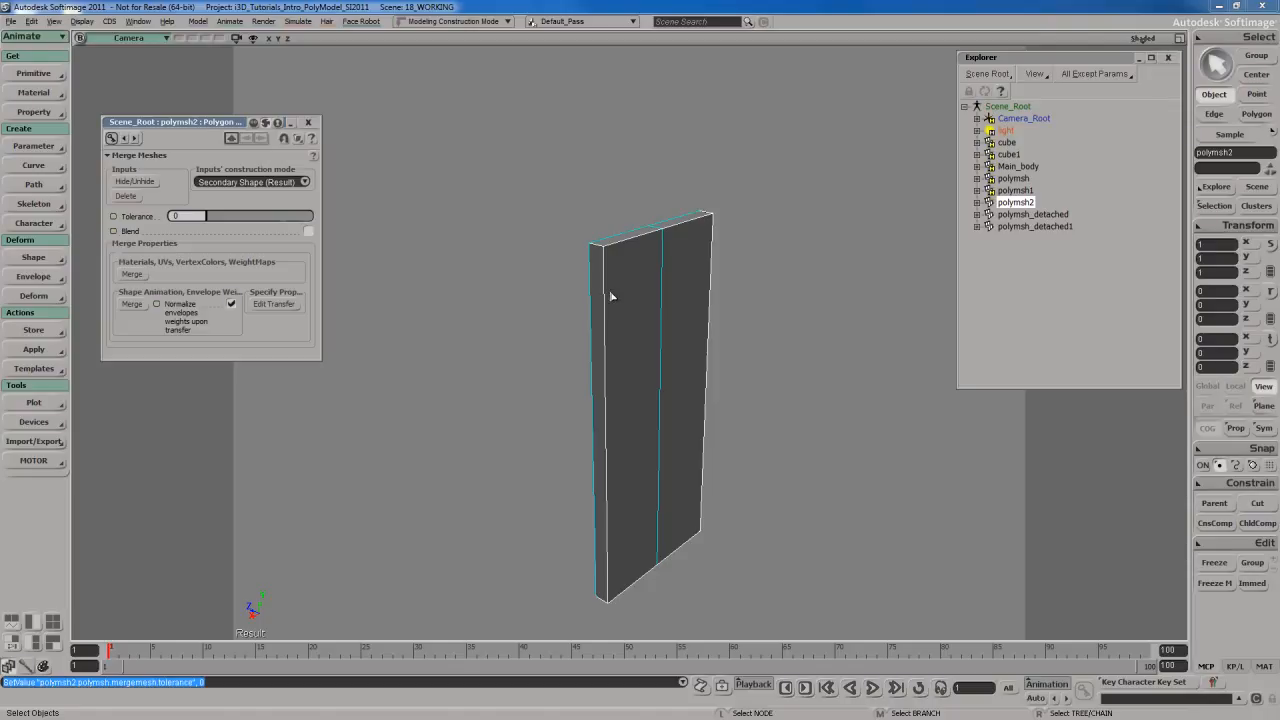
pyautogui.click(209, 217)
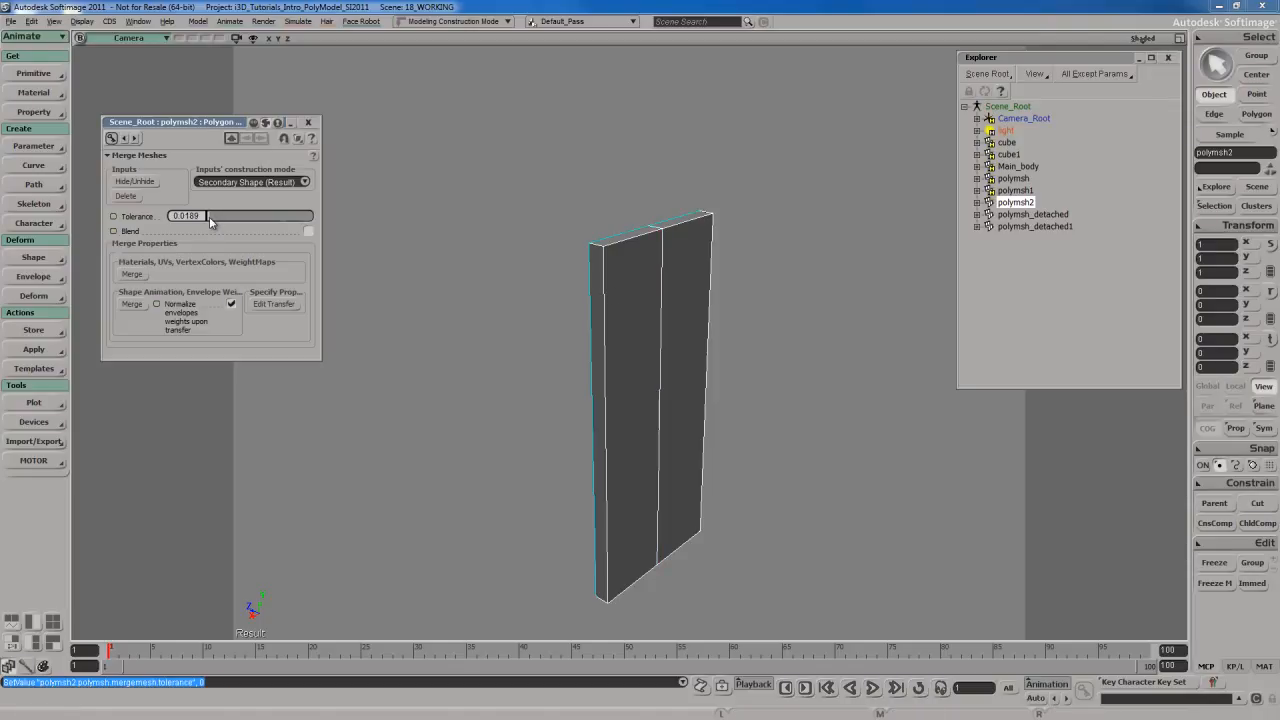
pyautogui.press('s')
pyautogui.moveTo(670, 281); pyautogui.dragTo(654, 323, button='right')
pyautogui.scroll(3, 654, 324)
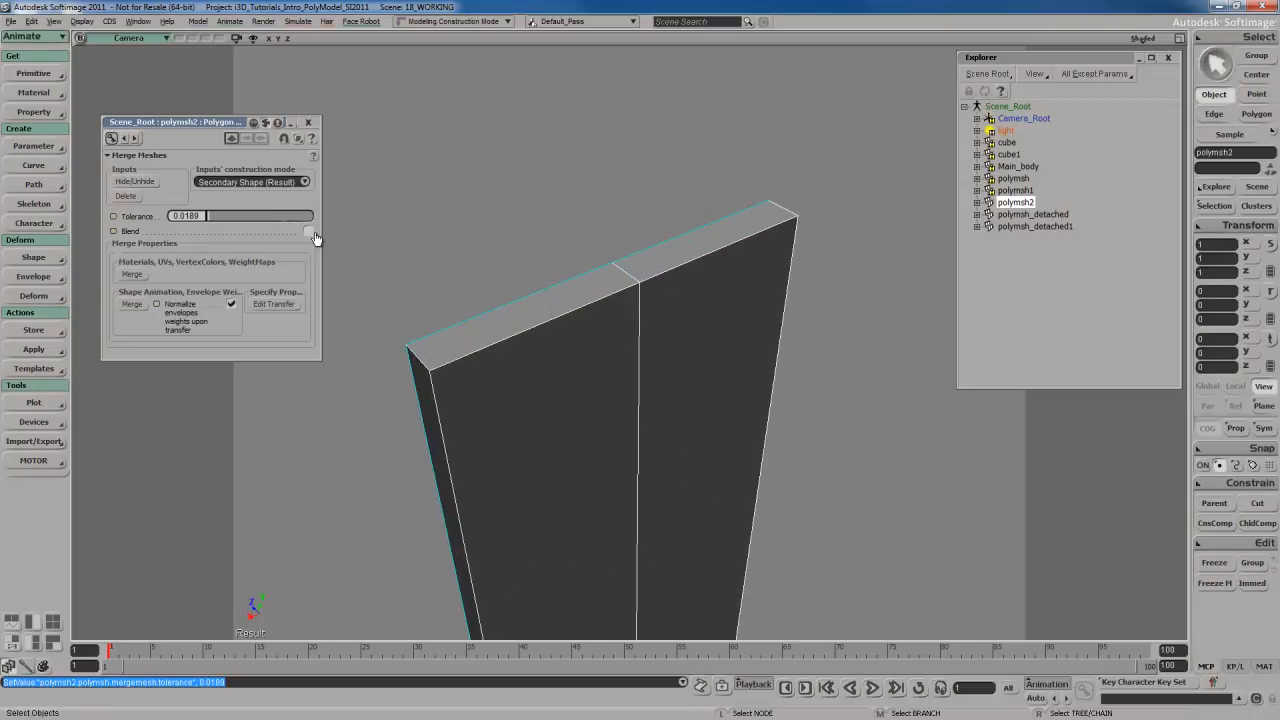
pyautogui.click(127, 197)
# Dissolve the edge loop running down the middle seam of the merged back panel, cleaning up its vertices
pyautogui.press('s')
pyautogui.moveTo(645, 385); pyautogui.dragTo(617, 363, button='right')
pyautogui.press('e')
pyautogui.click(640, 354)
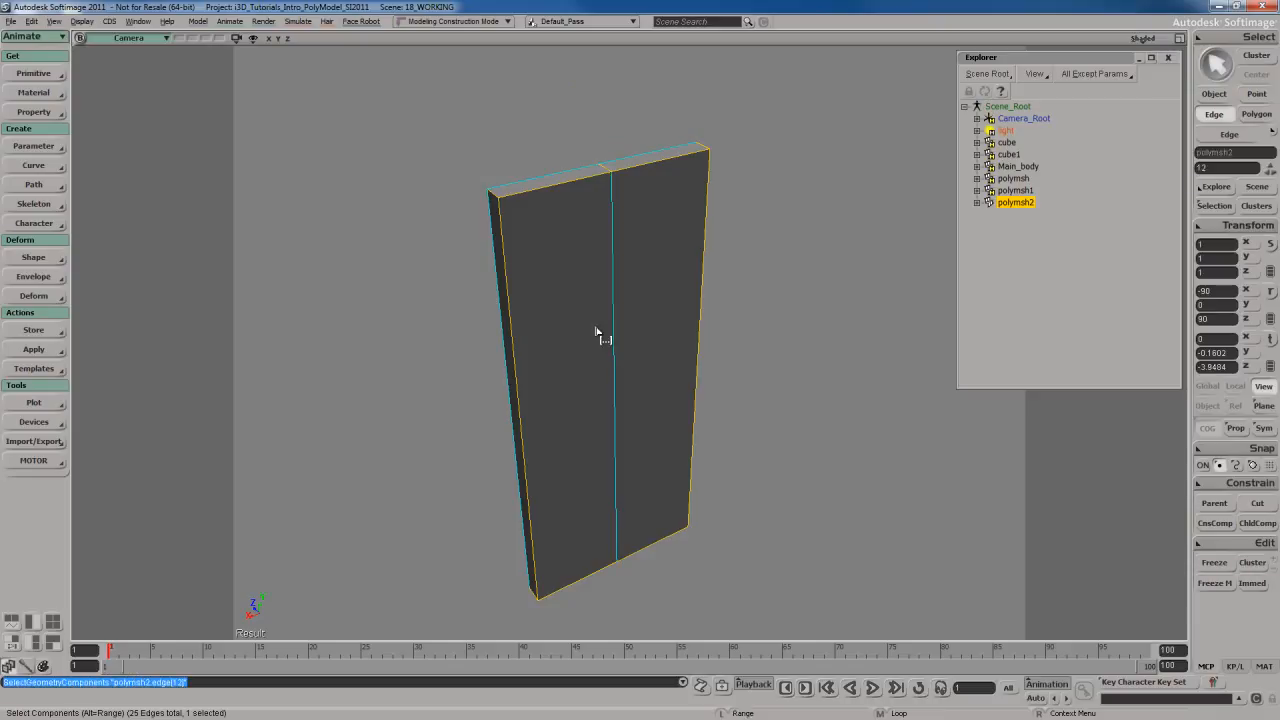
pyautogui.keyDown('alt'); pyautogui.middleClick(654, 346); pyautogui.keyUp('alt')
pyautogui.press('s')
pyautogui.moveTo(653, 344); pyautogui.dragTo(601, 365, button='right')
pyautogui.hotkey('ctrl', 'BackSpace')
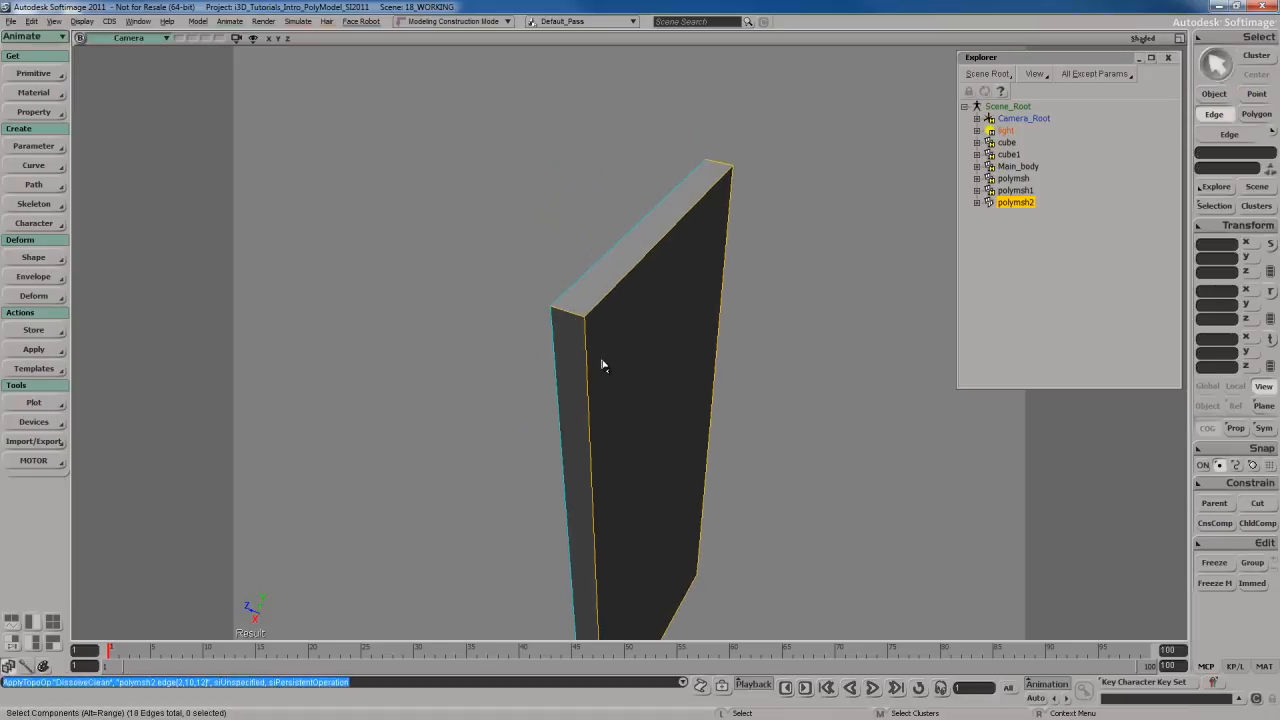
# Select the parallel short edges across the panel's thickness and subdivide them evenly with Subdivisions 2 and Connect enabled
pyautogui.click(570, 325)
pyautogui.press('s')
pyautogui.moveTo(791, 306); pyautogui.dragTo(666, 324, button='right')
pyautogui.keyDown('alt'); pyautogui.middleClick(588, 262); pyautogui.keyUp('alt')
pyautogui.press('s')
pyautogui.moveTo(597, 390); pyautogui.dragTo(683, 343, button='right')
pyautogui.rightClick(650, 298)
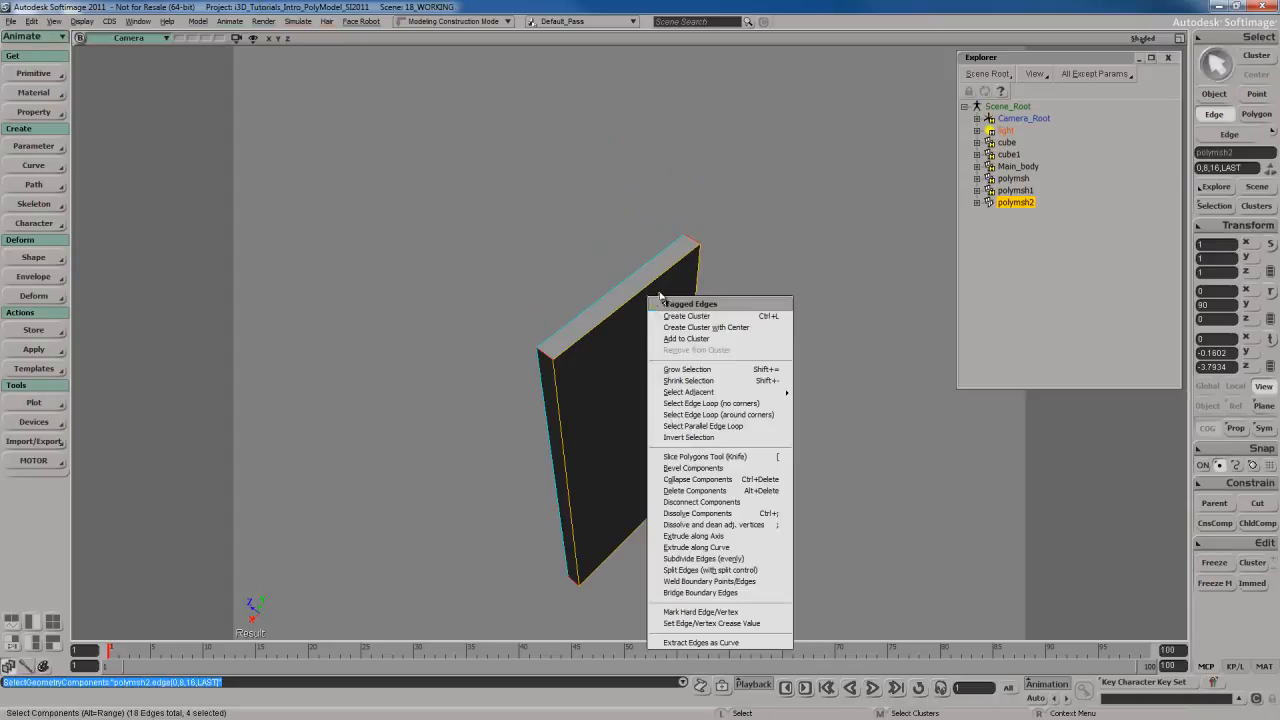
pyautogui.click(720, 562)
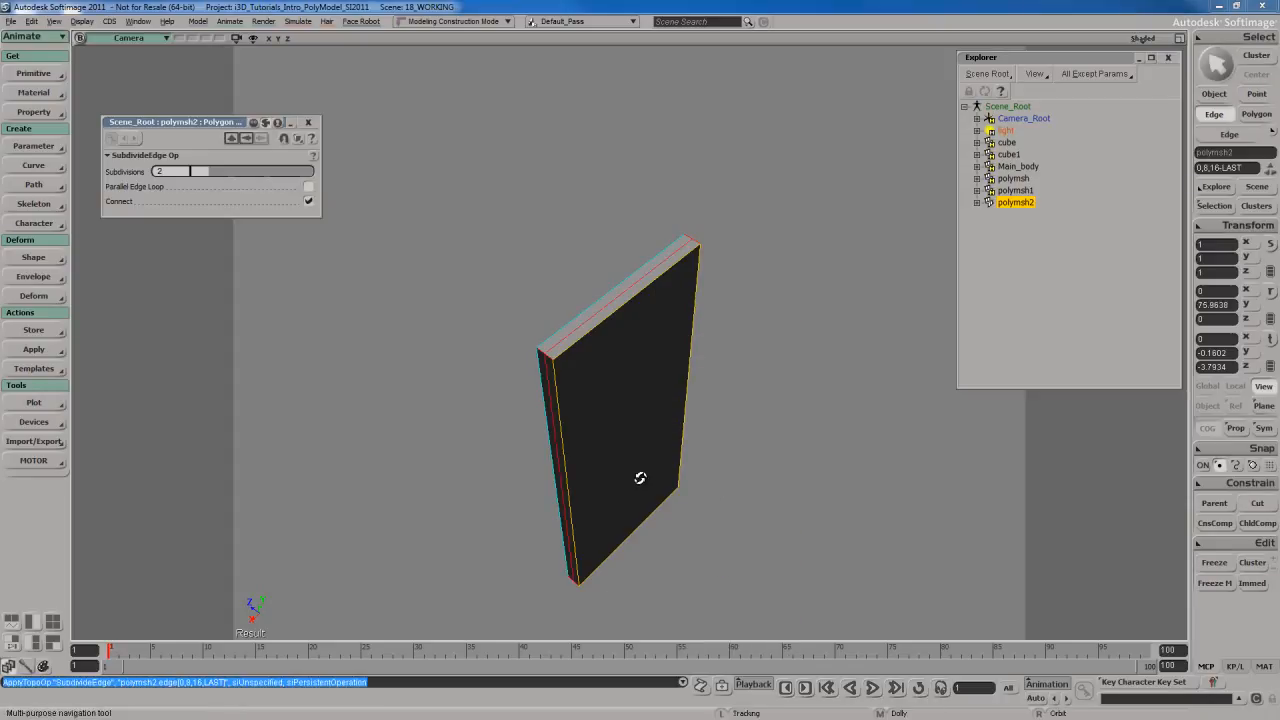
pyautogui.moveTo(666, 463); pyautogui.dragTo(692, 400, button='right')
pyautogui.click(309, 122)
# Clear the edge selection, reselect polymsh2 as an object, and freeze its modeling history
pyautogui.moveTo(645, 347); pyautogui.dragTo(617, 289, button='right')
pyautogui.click(717, 371)
pyautogui.press('space')
pyautogui.click(666, 291)
pyautogui.click(1222, 585)
pyautogui.press('s')
pyautogui.moveTo(758, 343)
pyautogui.mouseDown(button='right')
pyautogui.moveTo(749, 334)
pyautogui.moveTo(754, 343)
pyautogui.mouseUp(button='right')
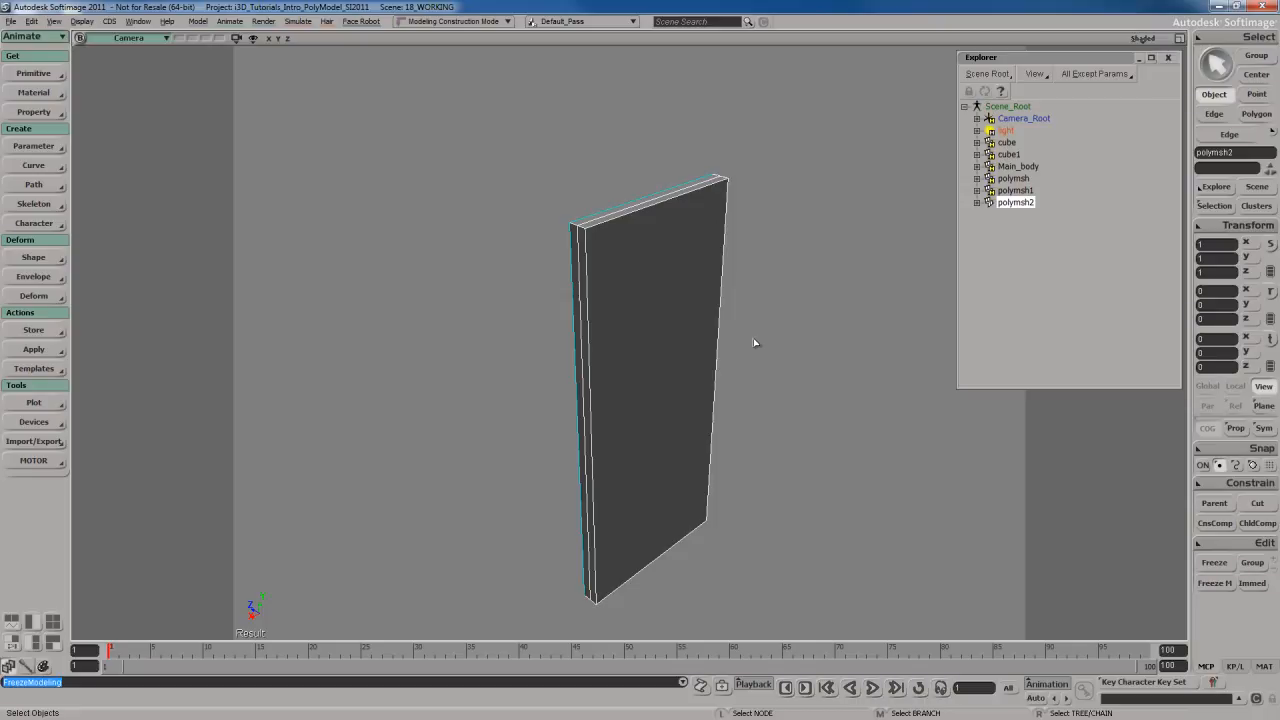
# Show the four-view layout and frame the back panel in the Camera, Front and Top views
pyautogui.press('F12')
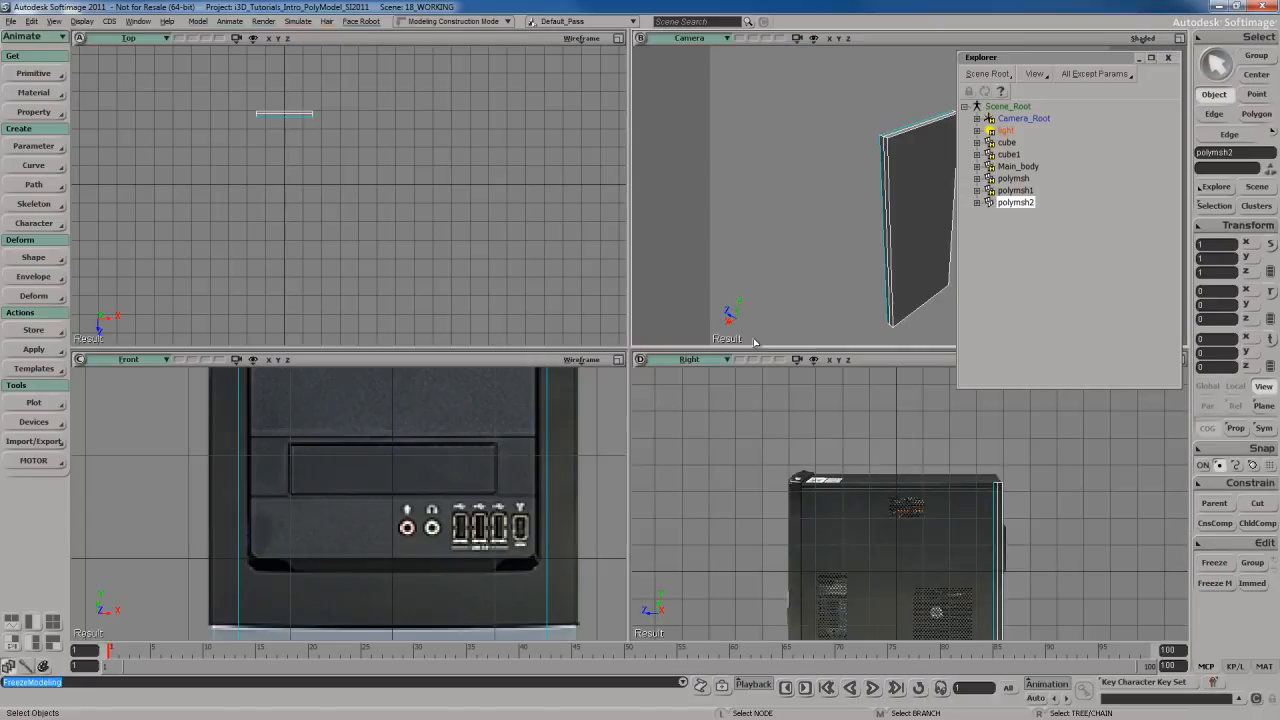
pyautogui.press('s')
pyautogui.moveTo(824, 294); pyautogui.dragTo(783, 277)
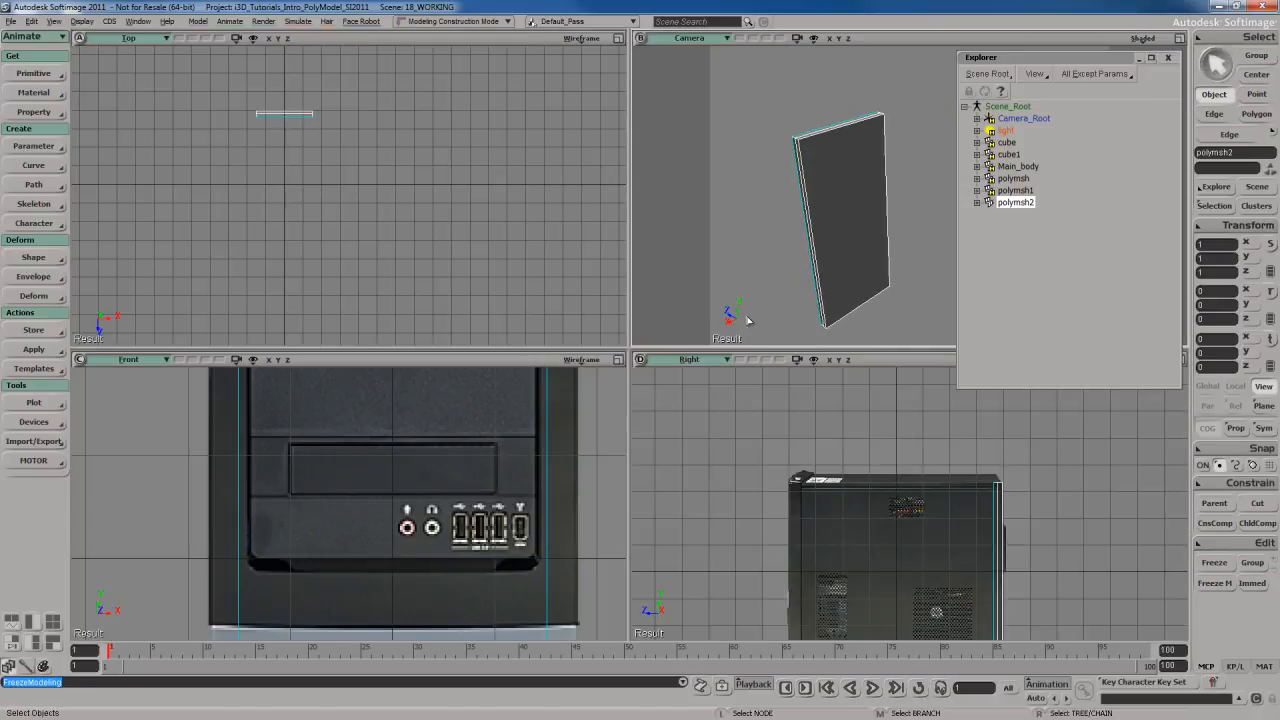
pyautogui.scroll(-4, 422, 524)
pyautogui.press('s')
pyautogui.moveTo(414, 497); pyautogui.dragTo(424, 478)
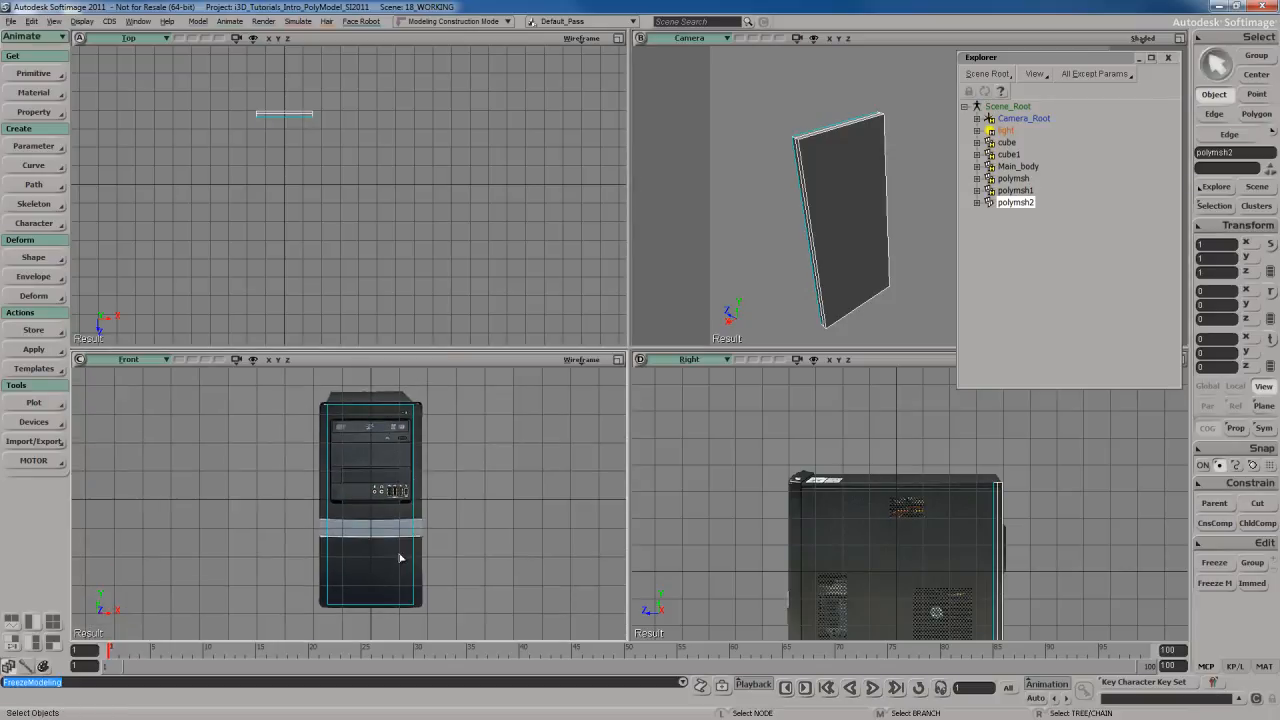
pyautogui.press('s')
pyautogui.moveTo(330, 163); pyautogui.dragTo(366, 184)
pyautogui.press('s')
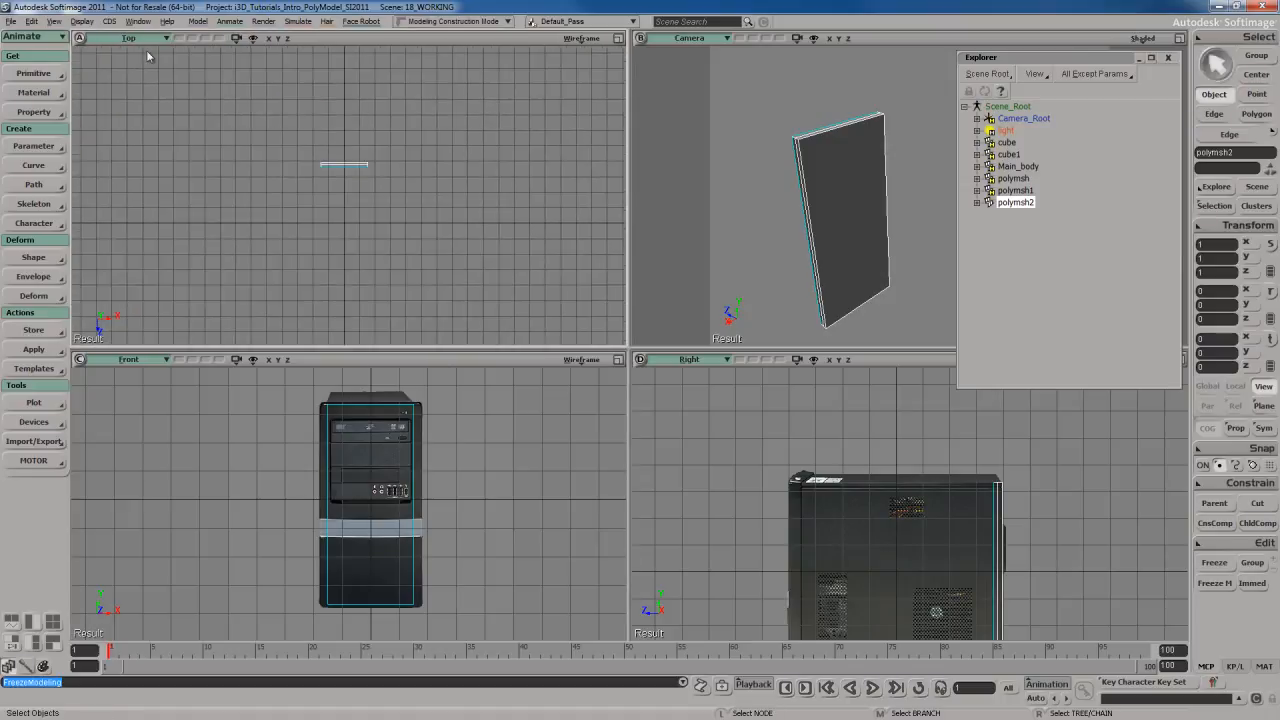
# Switch the Top viewport to the Right view and frame the side of the case
pyautogui.click(149, 39)
pyautogui.click(193, 130)
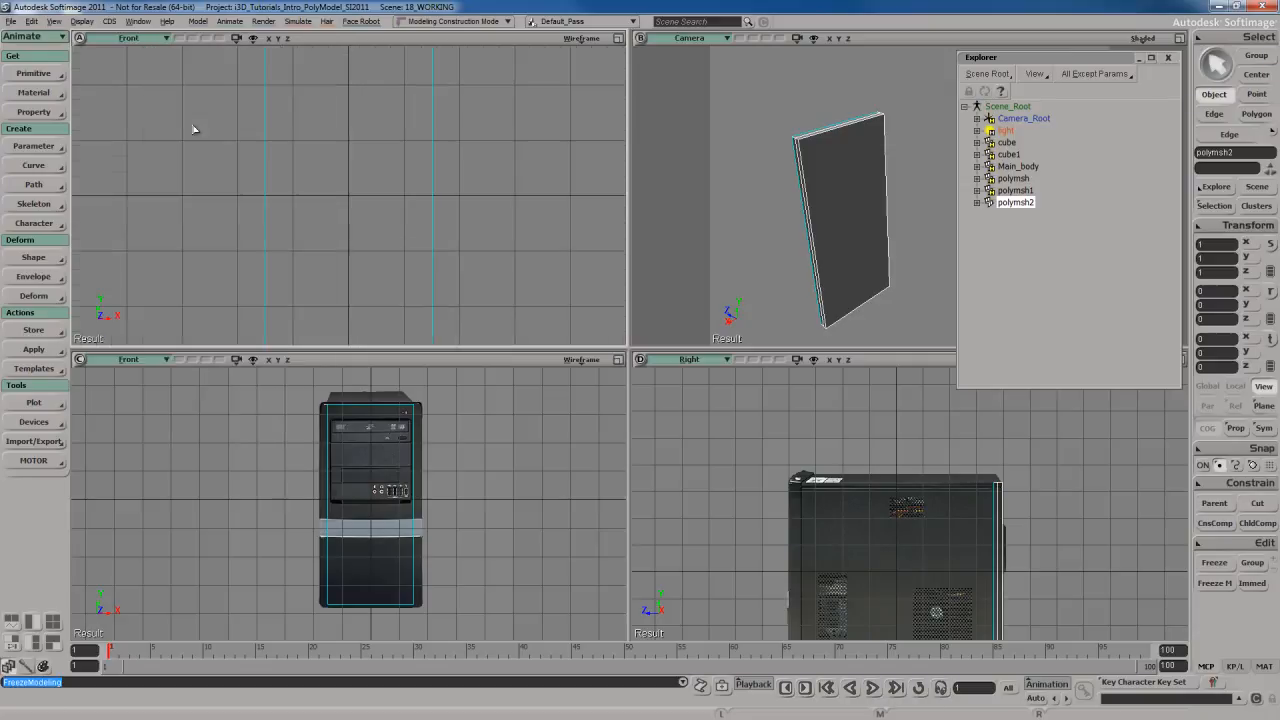
pyautogui.click(150, 38)
pyautogui.click(186, 137)
pyautogui.press('s')
pyautogui.moveTo(386, 220)
pyautogui.mouseDown()
pyautogui.moveTo(423, 223)
pyautogui.moveTo(410, 227)
pyautogui.mouseUp()
pyautogui.press('s')
pyautogui.moveTo(410, 227); pyautogui.dragTo(397, 223, button='middle')
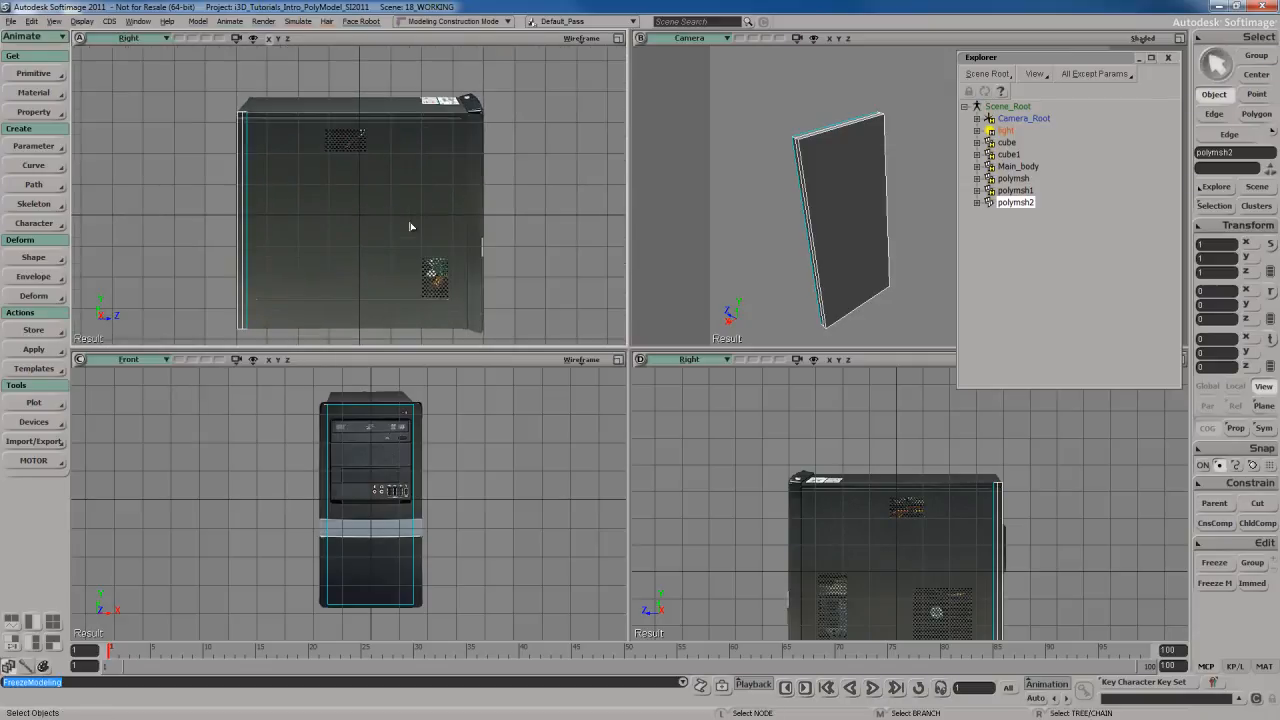
pyautogui.moveTo(397, 223); pyautogui.dragTo(393, 215)
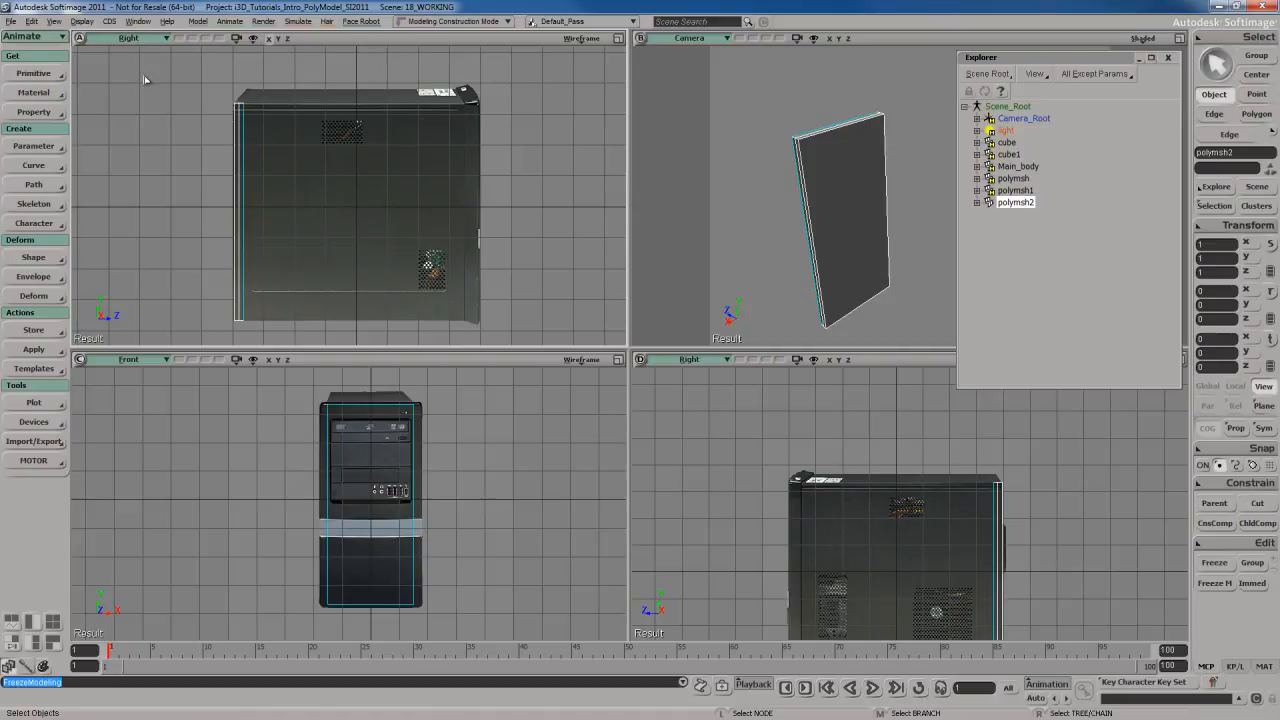
# Set the same viewport to the Front view and flip it along Z to look at the panel from behind
pyautogui.click(150, 38)
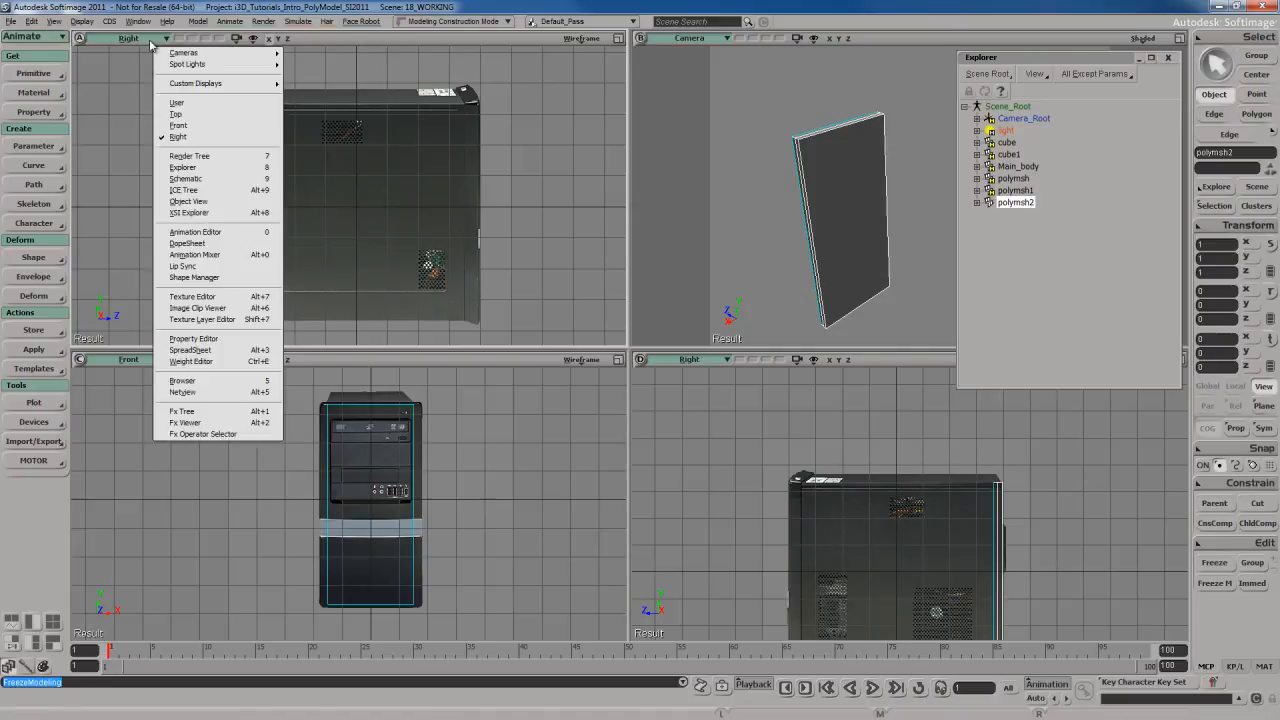
pyautogui.click(178, 126)
pyautogui.scroll(-5, 374, 254)
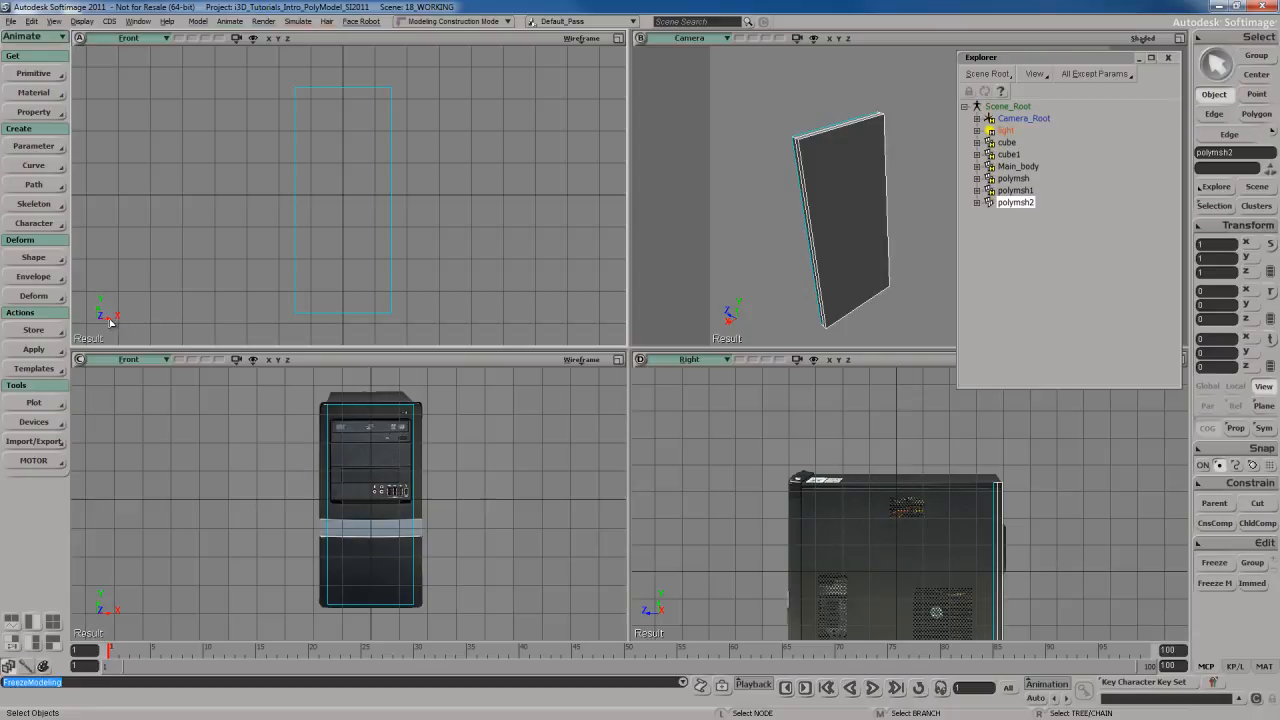
pyautogui.click(287, 38)
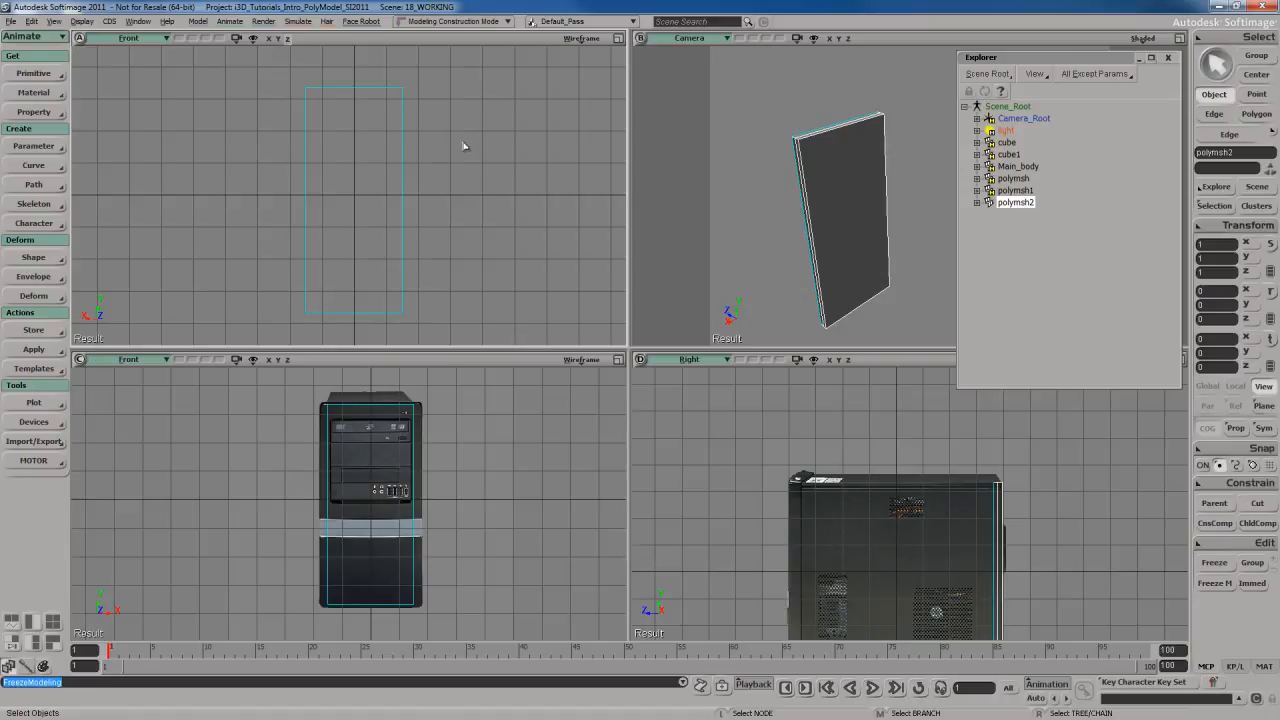
# Enable Rotoscope in the flipped Front view and load back.jpg as its background image clip
pyautogui.click(584, 38)
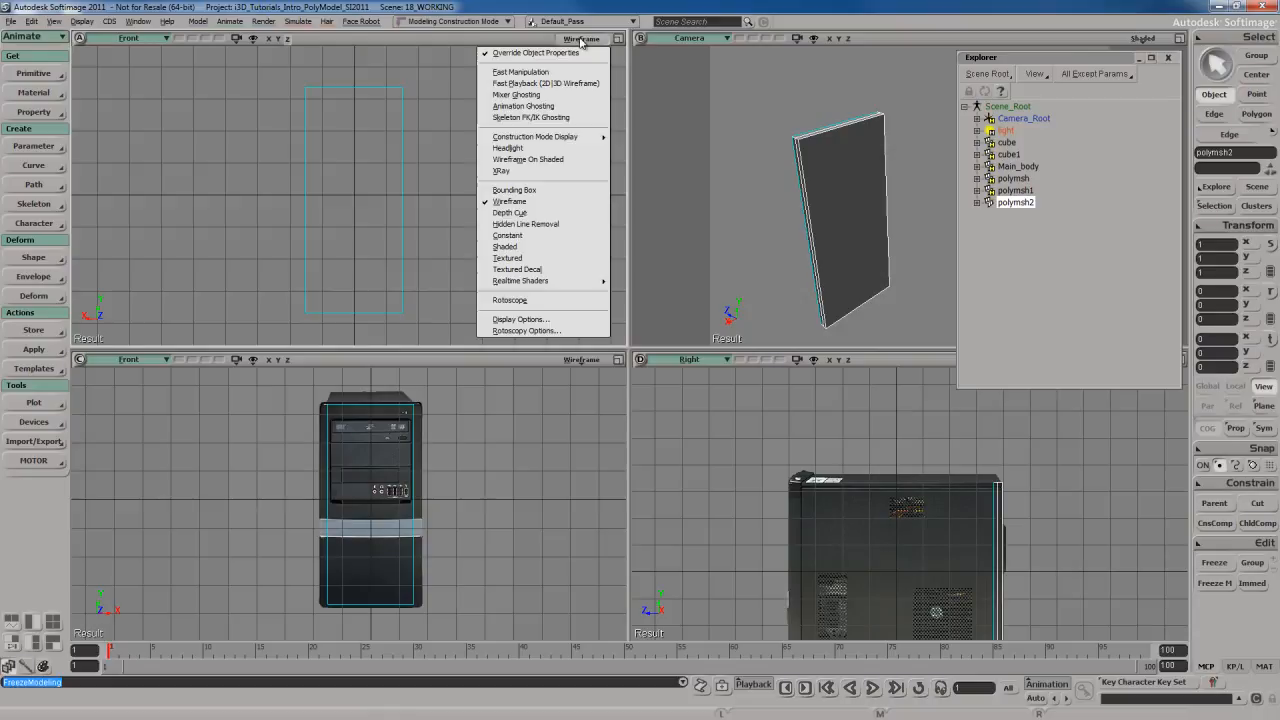
pyautogui.moveTo(529, 286)
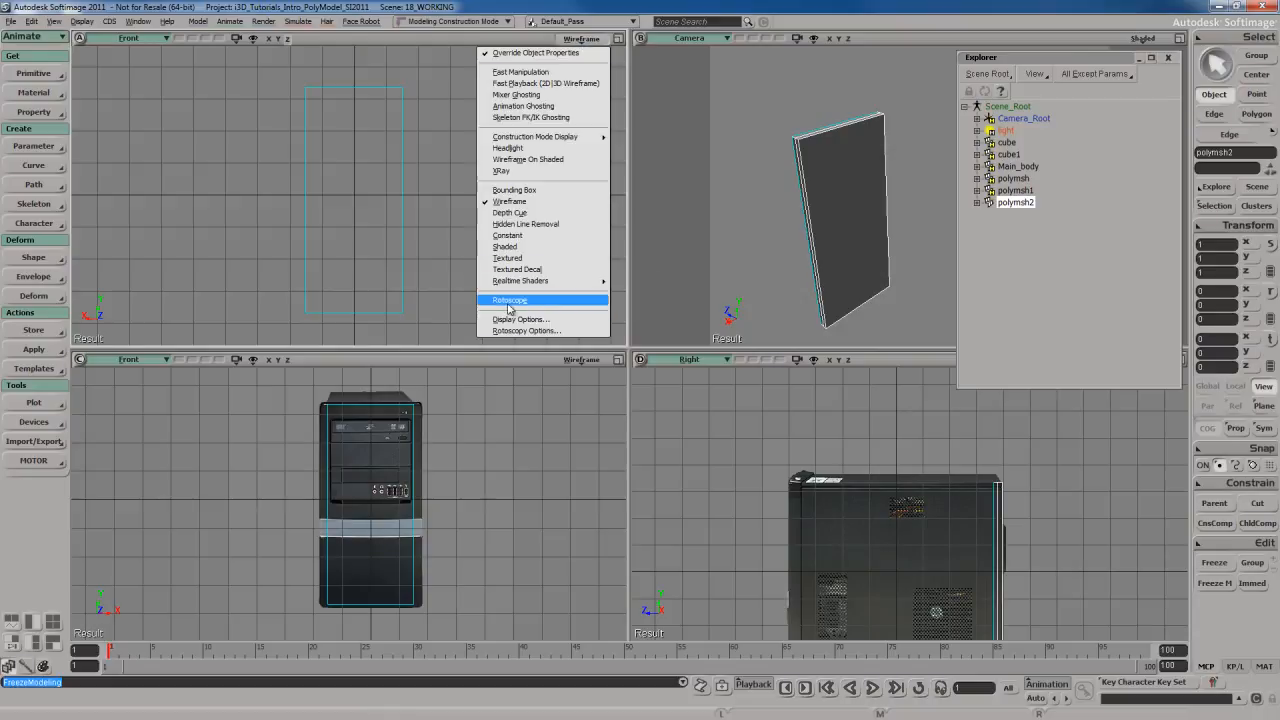
pyautogui.click(530, 301)
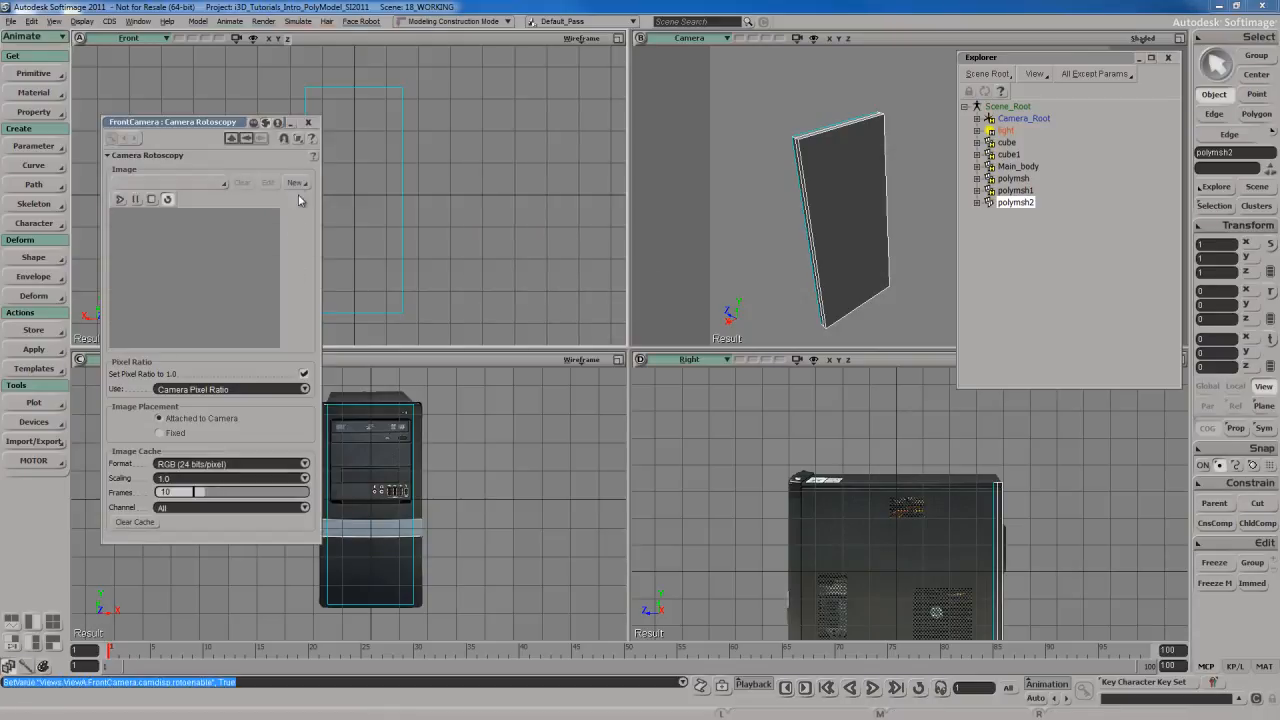
pyautogui.click(295, 183)
pyautogui.click(322, 197)
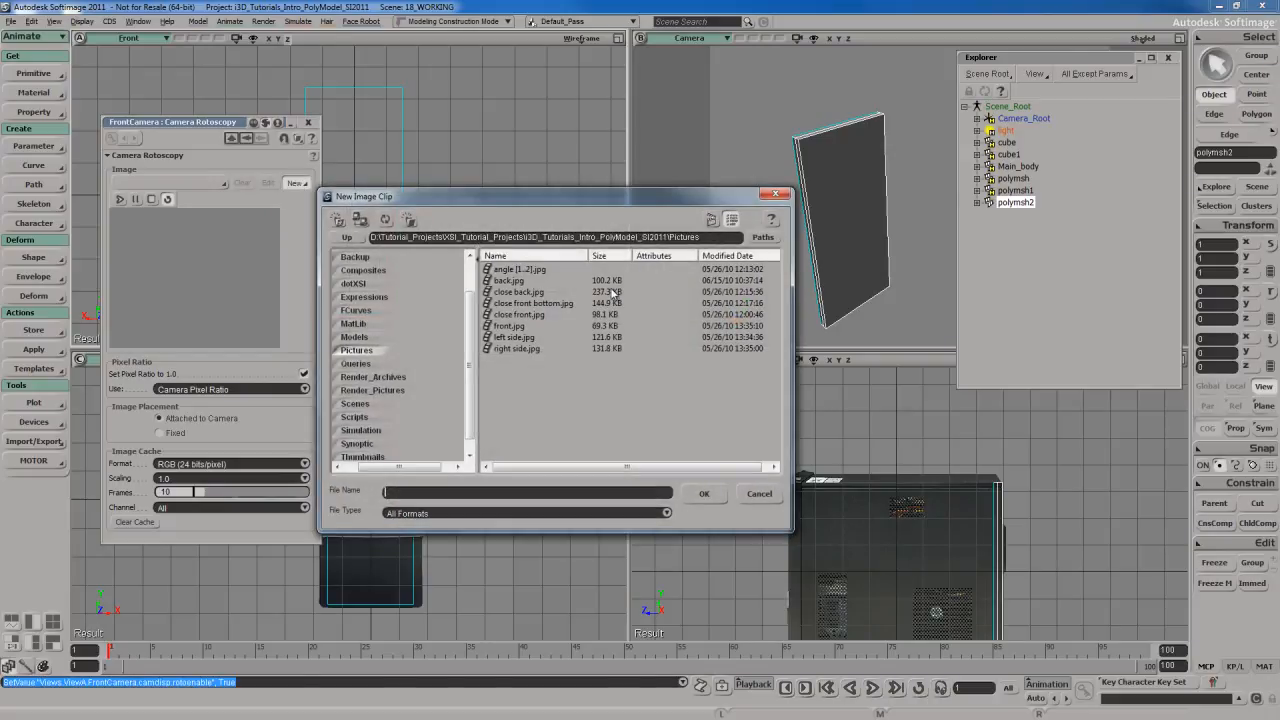
pyautogui.click(507, 282)
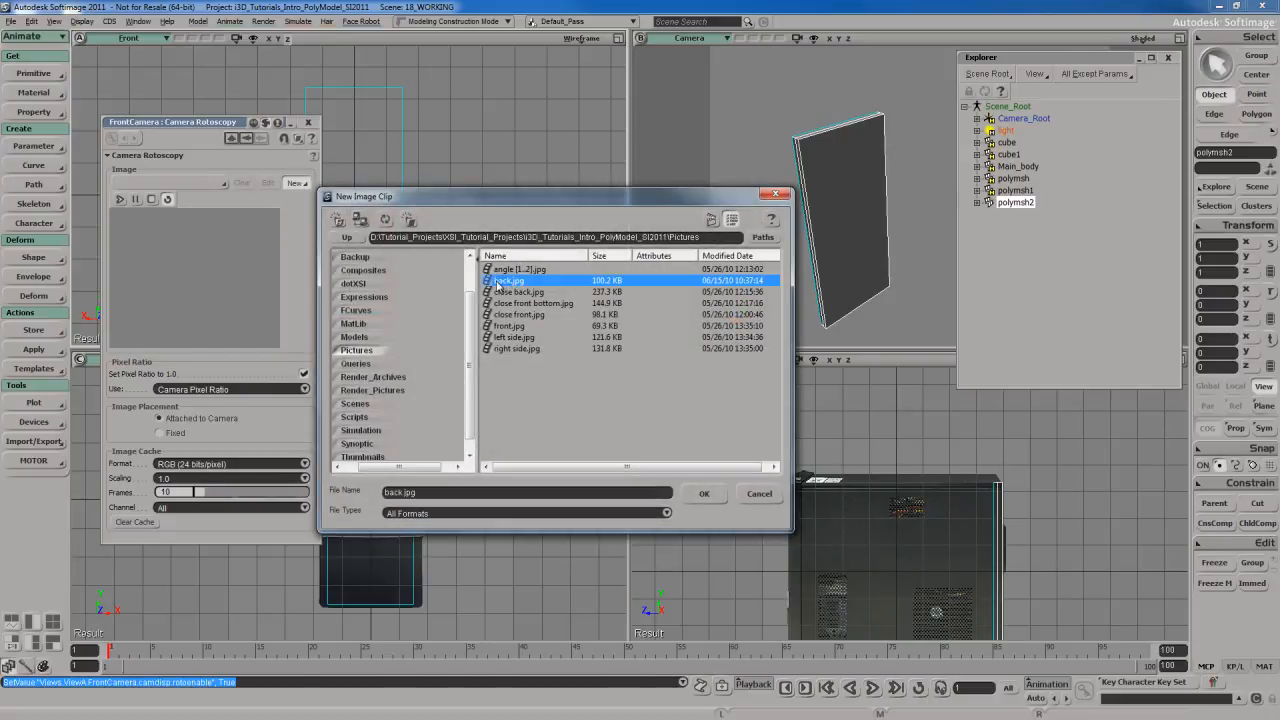
pyautogui.click(704, 493)
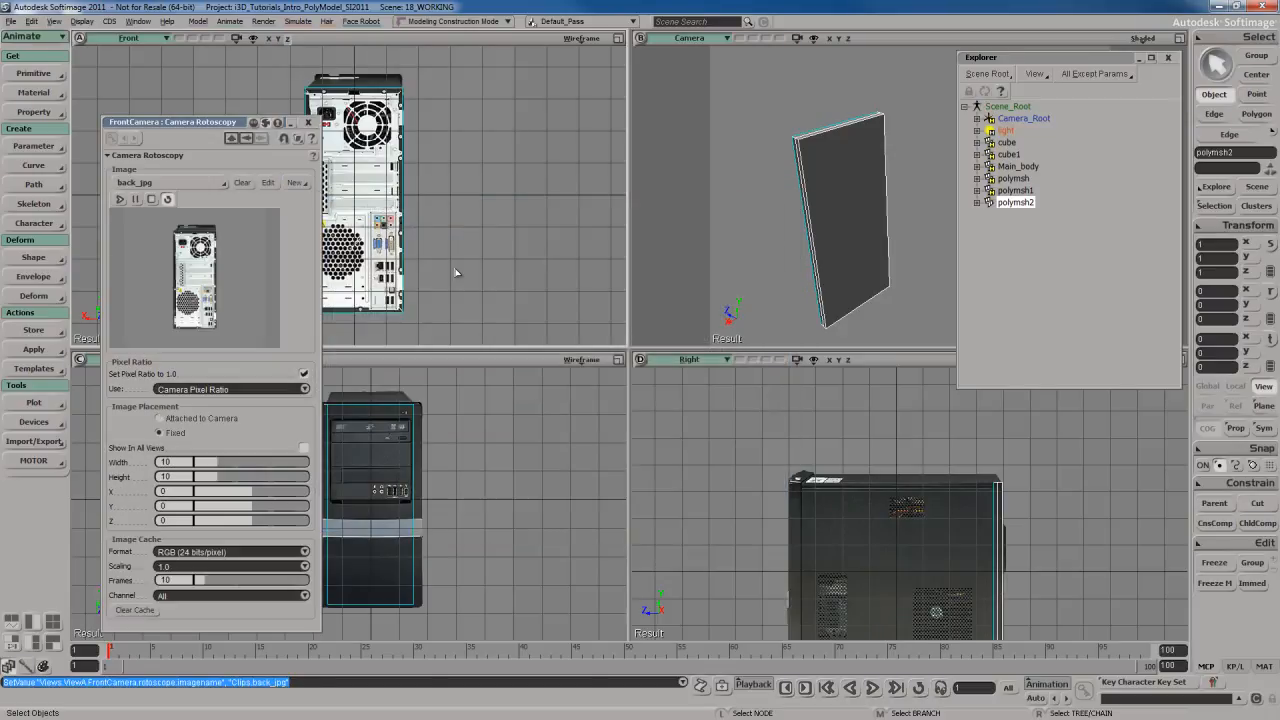
pyautogui.click(308, 121)
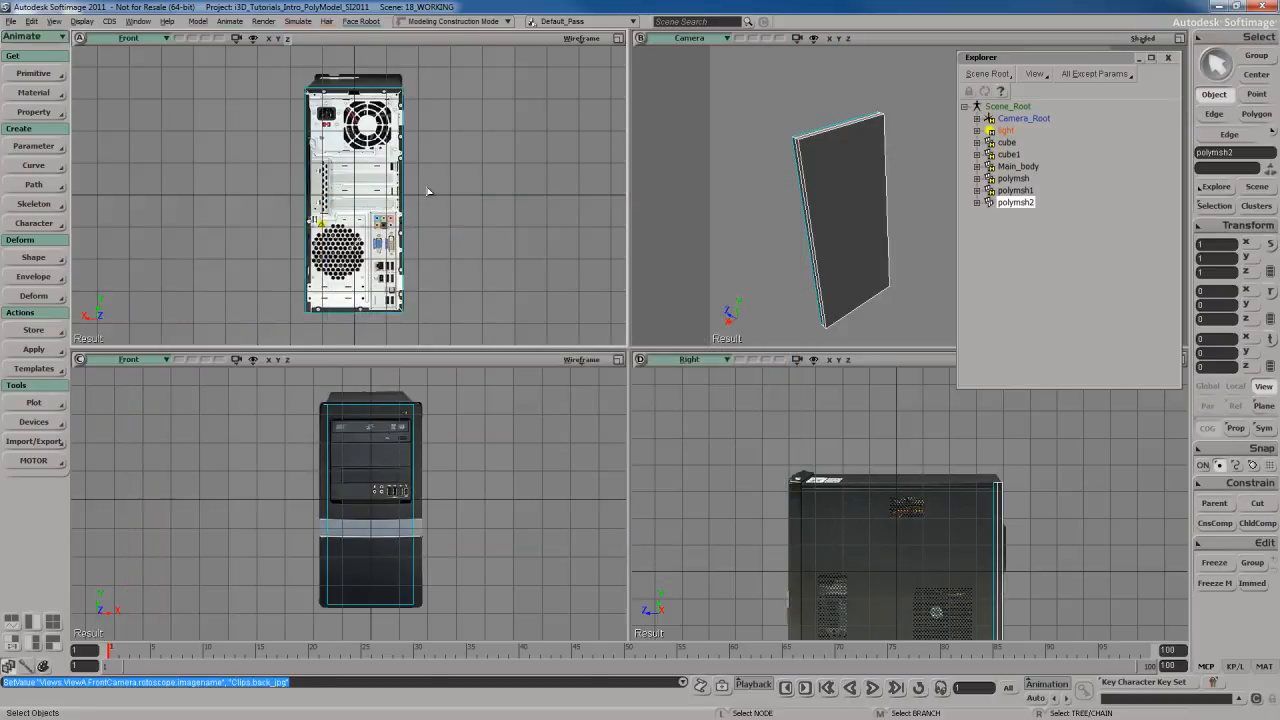
# Enlarge the flipped Front view and compare the panel outline with the back reference image
pyautogui.press('F12')
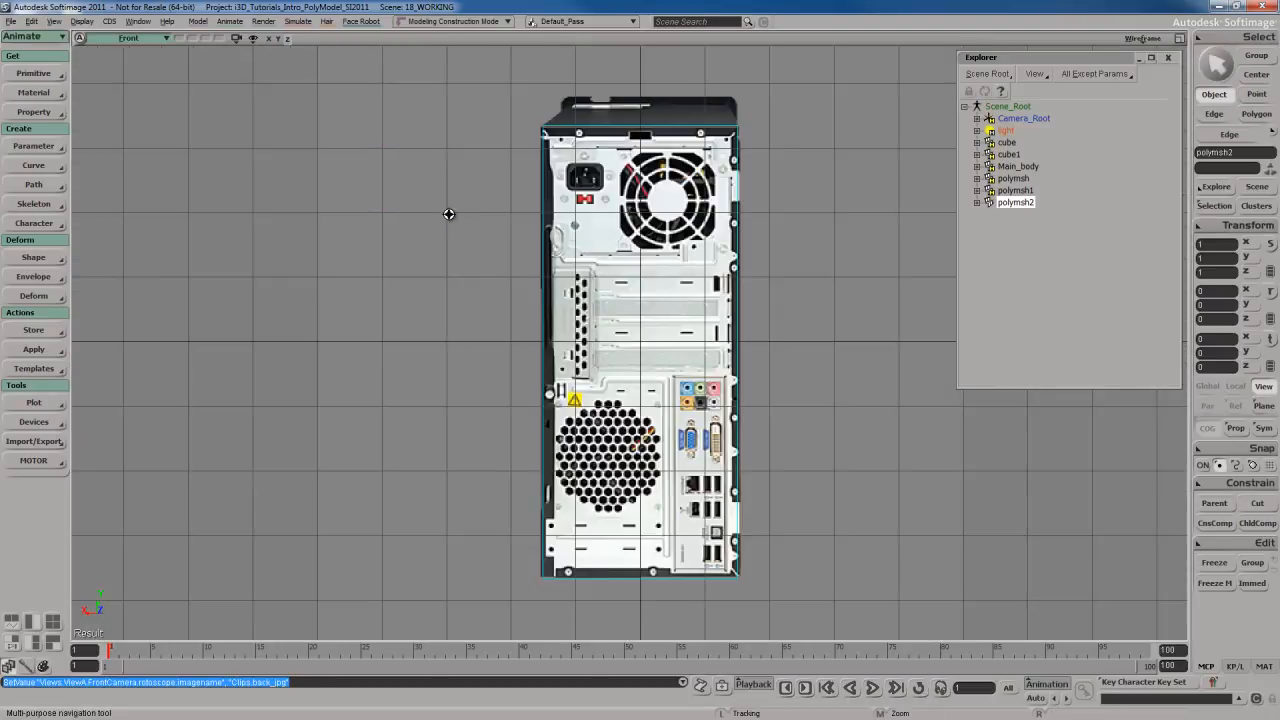
pyautogui.press('s')
pyautogui.moveTo(447, 215); pyautogui.dragTo(403, 215)
pyautogui.moveTo(403, 215); pyautogui.dragTo(530, 200, button='middle')
pyautogui.press('s')
pyautogui.moveTo(541, 194); pyautogui.dragTo(543, 166)
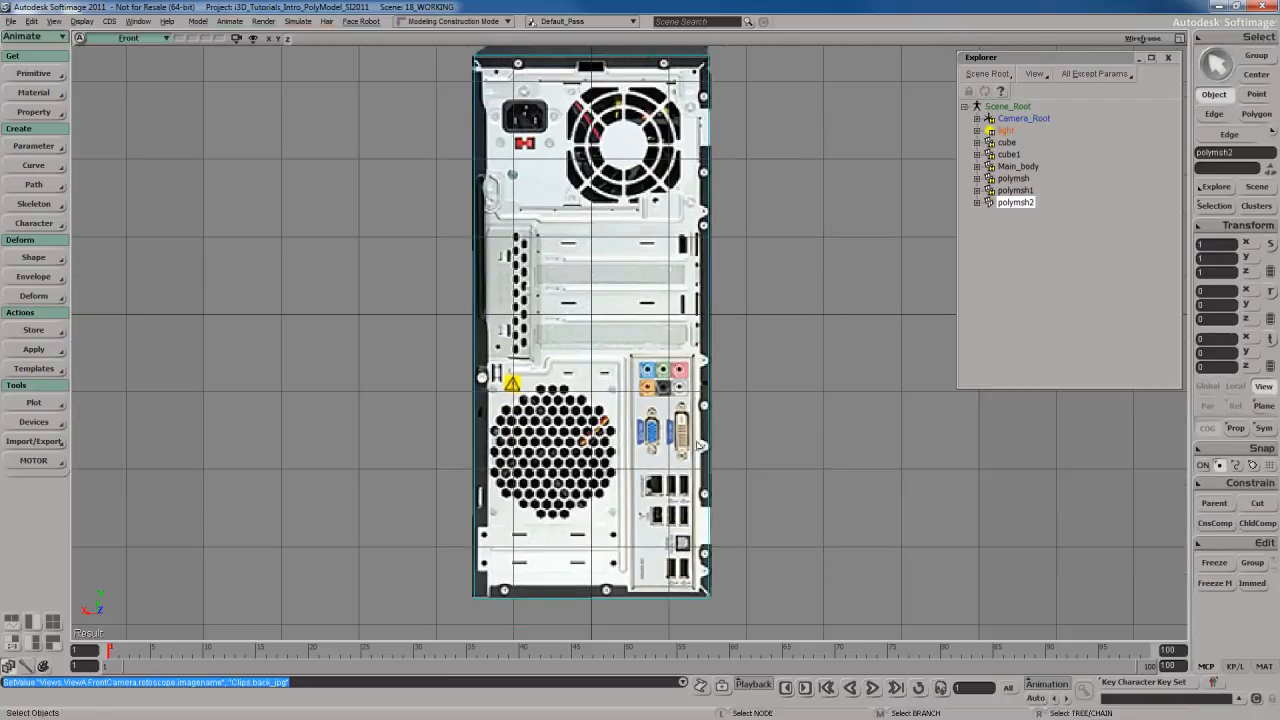
pyautogui.press('s')
pyautogui.moveTo(624, 280); pyautogui.dragTo(623, 294)
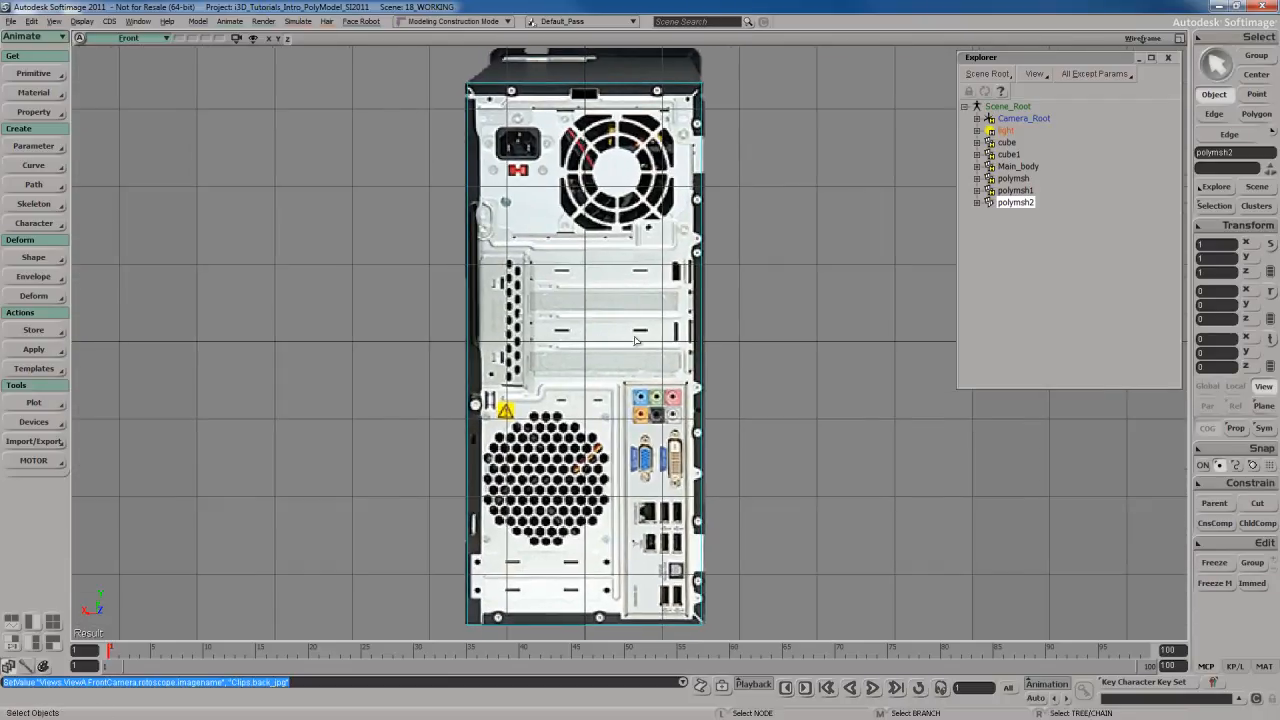
pyautogui.press('s')
pyautogui.moveTo(624, 298)
pyautogui.mouseDown()
pyautogui.moveTo(623, 286)
pyautogui.moveTo(615, 298)
pyautogui.mouseUp()
# Select the large back-facing polygon of polymsh2 and check the selection in the Camera view
pyautogui.press('u')
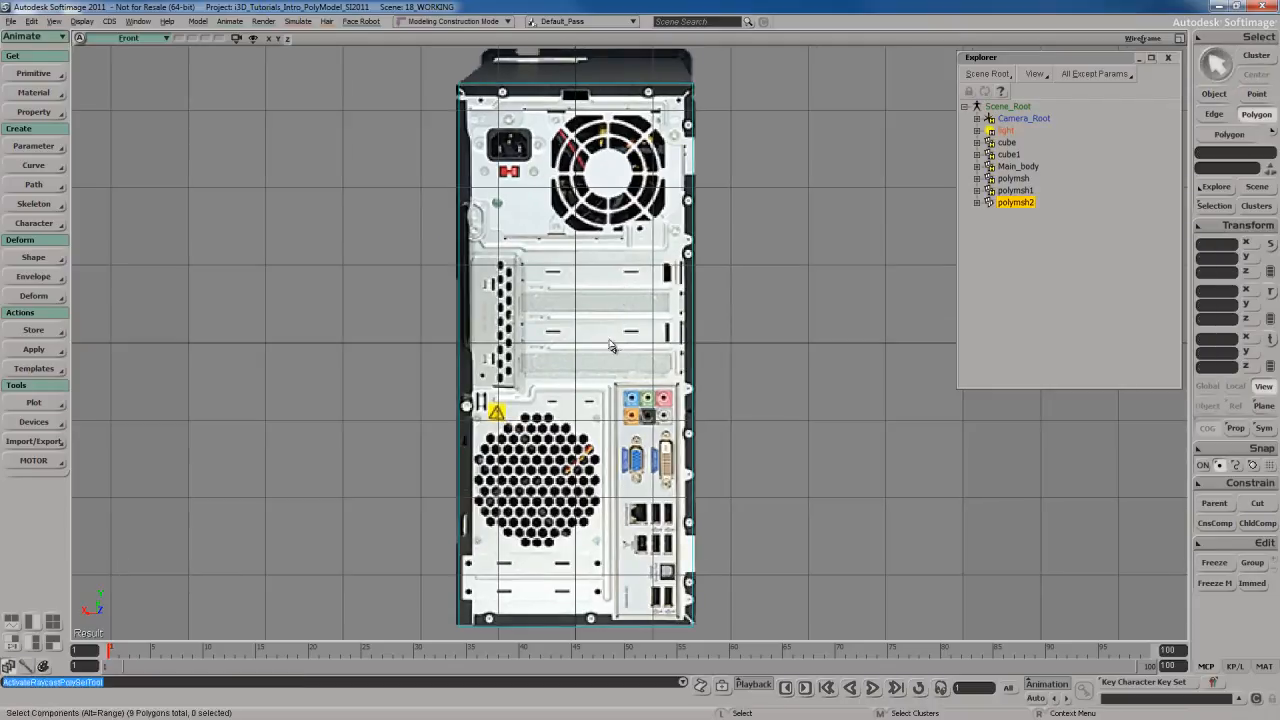
pyautogui.click(583, 270)
pyautogui.press('F12')
pyautogui.press('F12')
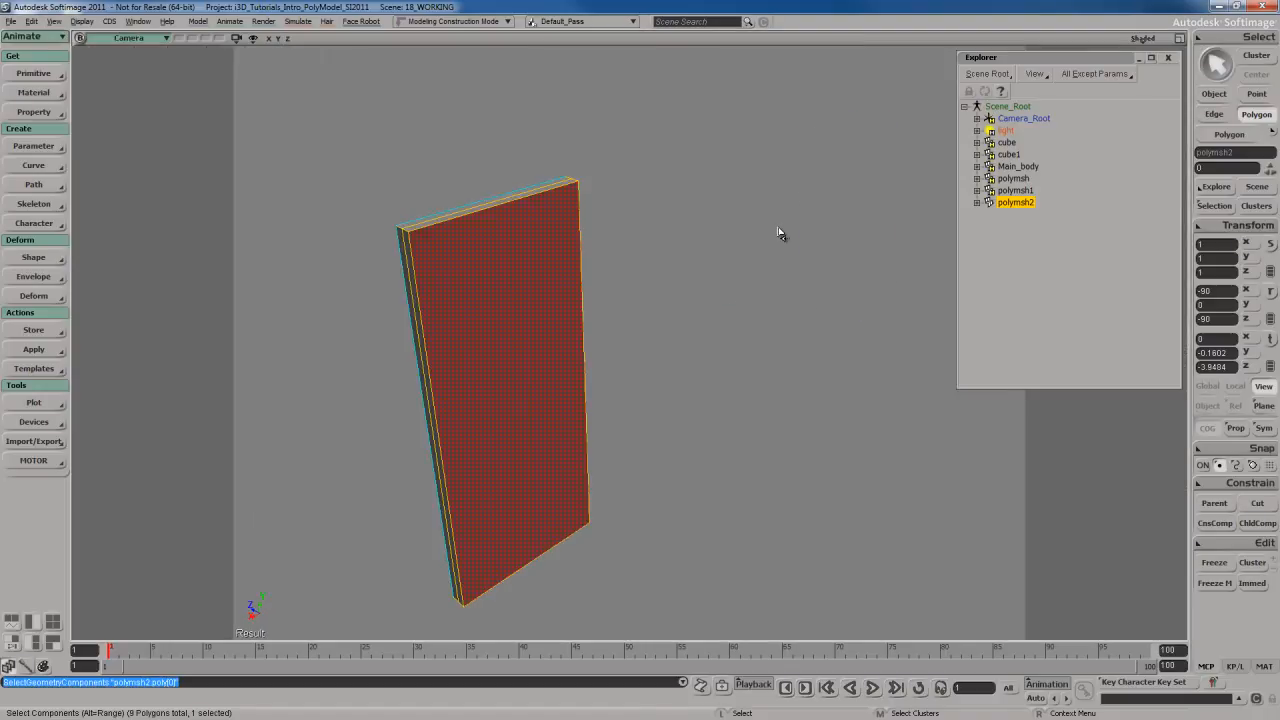
pyautogui.moveTo(482, 367); pyautogui.dragTo(565, 296)
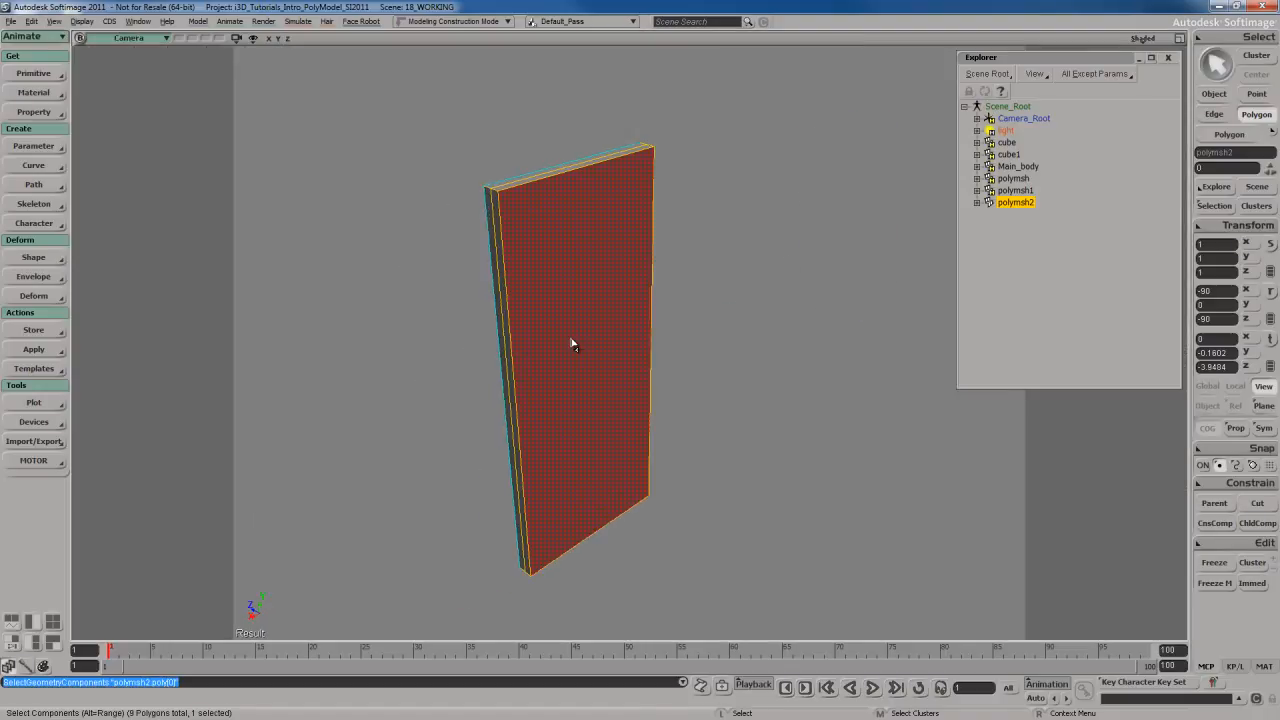
pyautogui.press('F12')
pyautogui.press('F12')
# Inset the selected back polygon with an inset amount of about 0.1
pyautogui.rightClick(565, 270)
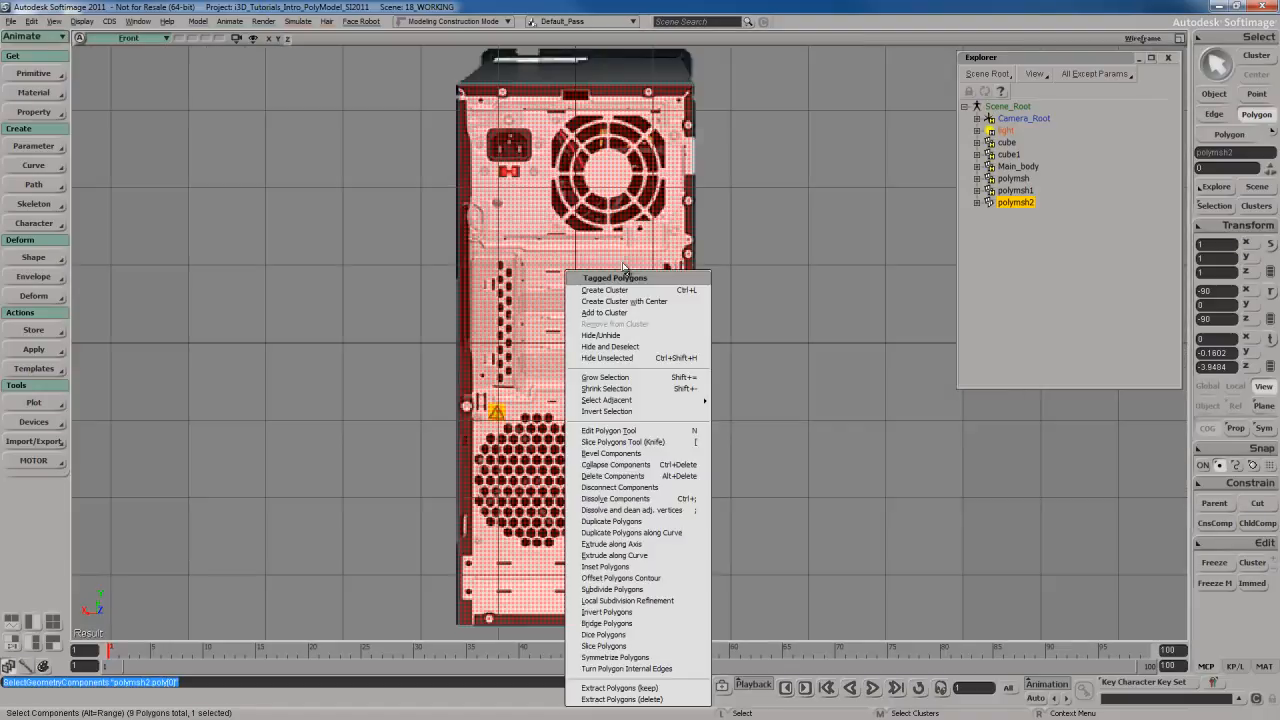
pyautogui.click(605, 566)
pyautogui.moveTo(268, 217)
pyautogui.mouseDown()
pyautogui.moveTo(254, 222)
pyautogui.moveTo(272, 219)
pyautogui.mouseUp()
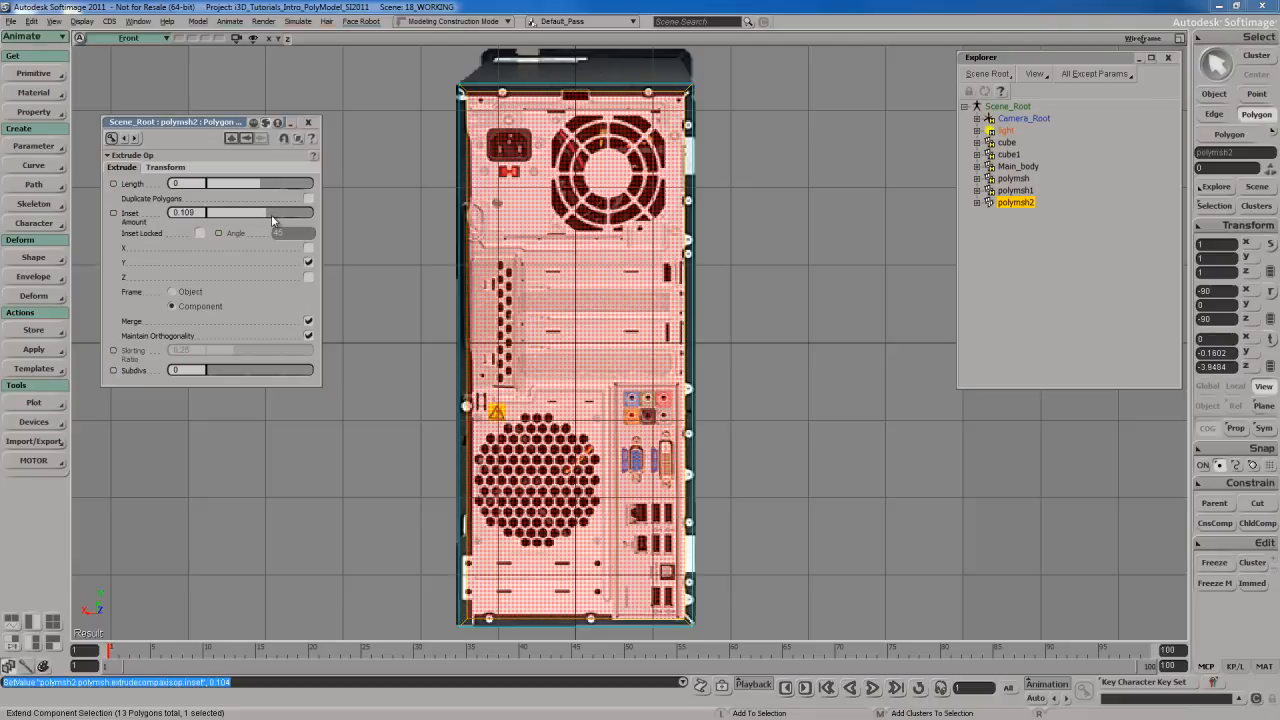
pyautogui.click(308, 122)
# Examine how the inset border lines up with the panel edges in the reference image
pyautogui.scroll(3, 609, 403)
pyautogui.click(609, 403)
pyautogui.moveTo(609, 403); pyautogui.dragTo(584, 352)
pyautogui.scroll(-2, 597, 356)
pyautogui.press('x')
pyautogui.press('s')
pyautogui.press('x')
pyautogui.moveTo(571, 194); pyautogui.dragTo(611, 230)
pyautogui.press('s')
pyautogui.moveTo(546, 503); pyautogui.dragTo(561, 388)
# Move the inset's long edge on the power-socket side about 0.05 units inward to match the reference image
pyautogui.press('e')
pyautogui.click(456, 312)
pyautogui.press('s')
pyautogui.moveTo(480, 289); pyautogui.dragTo(546, 216)
pyautogui.scroll(2, 499, 365)
pyautogui.press('v')
pyautogui.press('s')
pyautogui.moveTo(517, 312); pyautogui.dragTo(495, 232)
pyautogui.moveTo(394, 163); pyautogui.dragTo(400, 165)
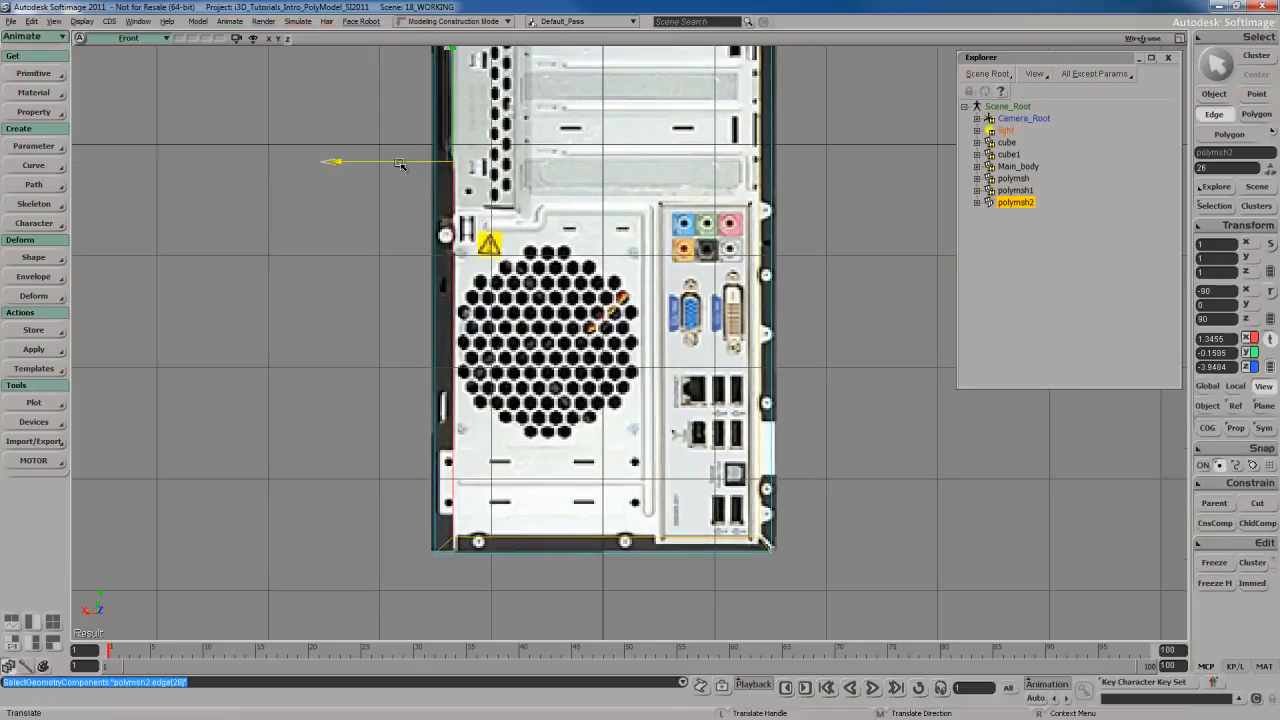
# Inspect the adjusted inset border along the full height of the panel and return to object selection
pyautogui.press('s')
pyautogui.moveTo(592, 66); pyautogui.dragTo(577, 389)
pyautogui.scroll(-2, 580, 390)
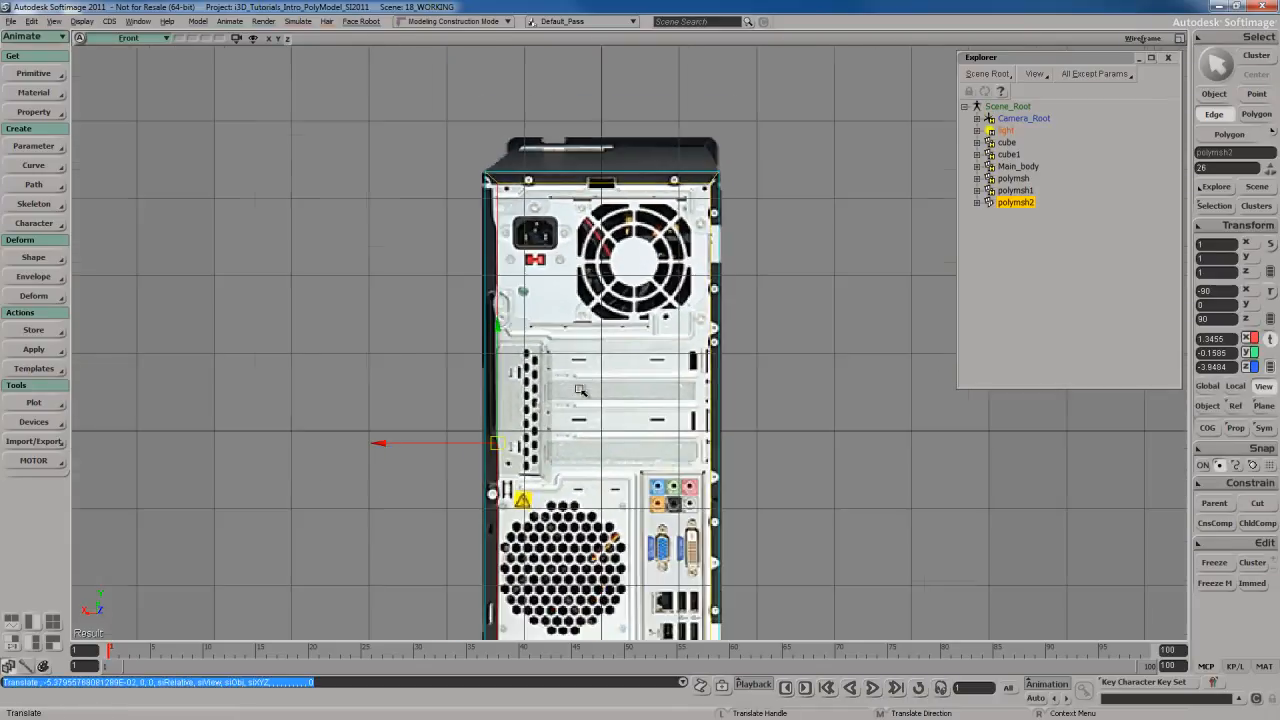
pyautogui.press('space')
pyautogui.scroll(3, 580, 390)
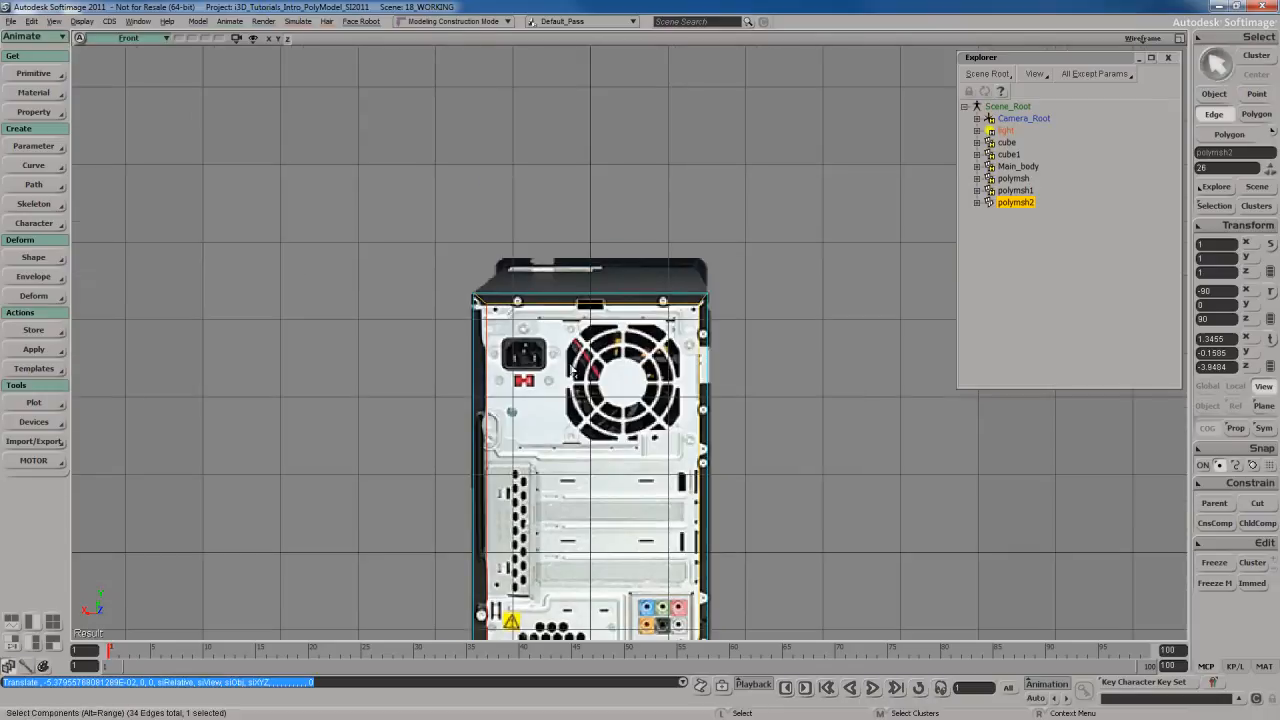
pyautogui.press('s')
pyautogui.scroll(-3, 572, 370)
pyautogui.moveTo(620, 622); pyautogui.dragTo(533, 296)
pyautogui.press('space')
pyautogui.press('s')
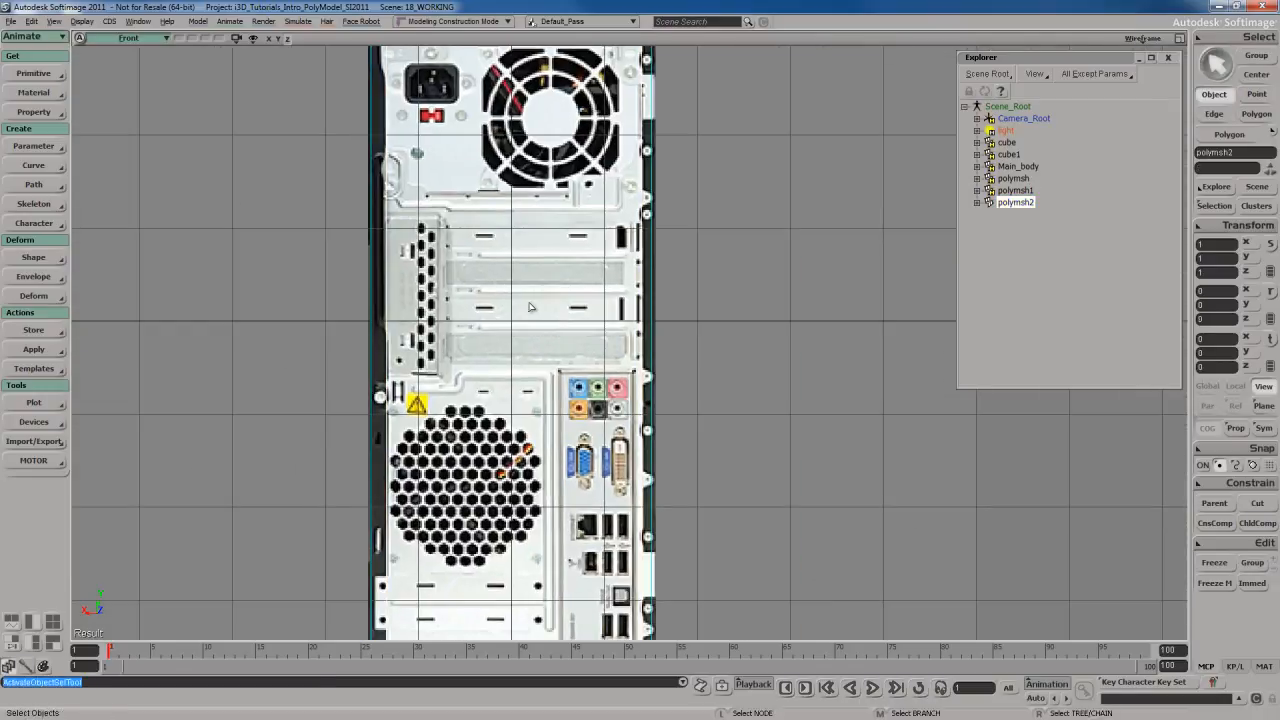
# Select the inset back polygon in the Camera view, duplicate it as an extrusion, and push it inward about 0.04 along Z
pyautogui.press('F12')
pyautogui.press('F12')
pyautogui.press('s')
pyautogui.moveTo(643, 434); pyautogui.dragTo(594, 393, button='right')
pyautogui.press('u')
pyautogui.click(577, 400)
pyautogui.press('s')
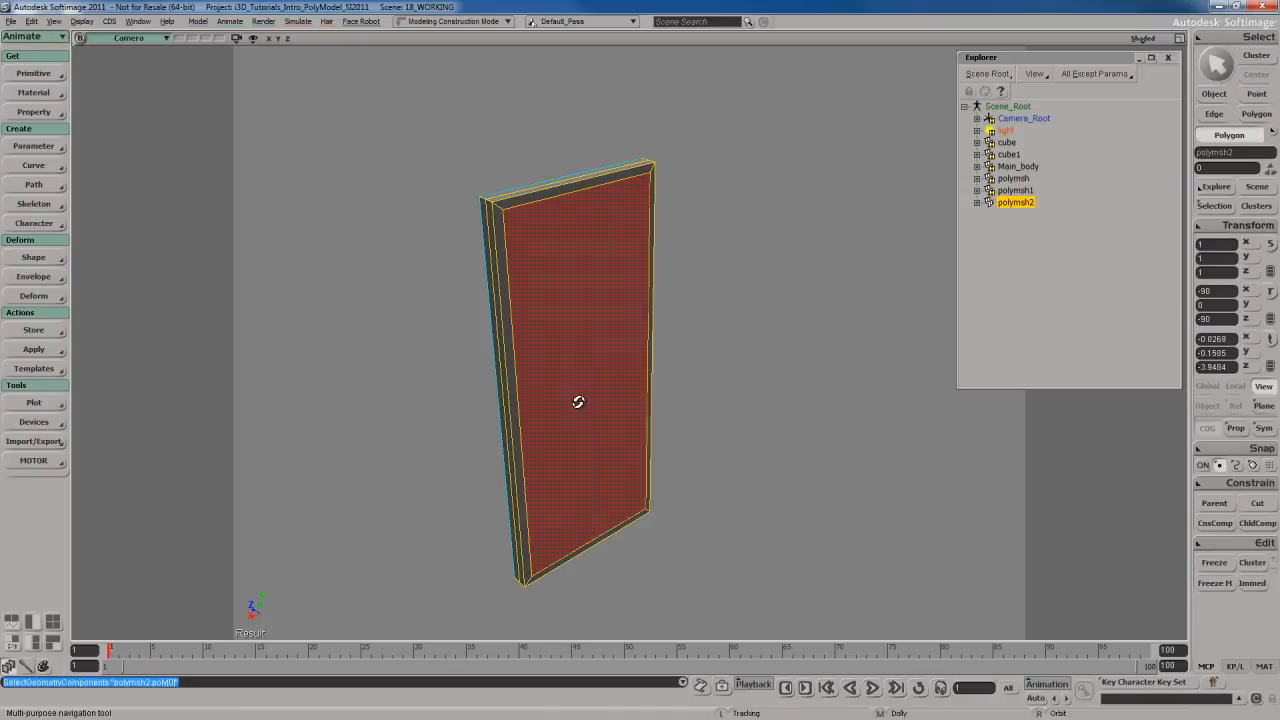
pyautogui.scroll(3, 583, 397)
pyautogui.moveTo(587, 385); pyautogui.dragTo(597, 303, button='right')
pyautogui.hotkey('ctrl', 'd')
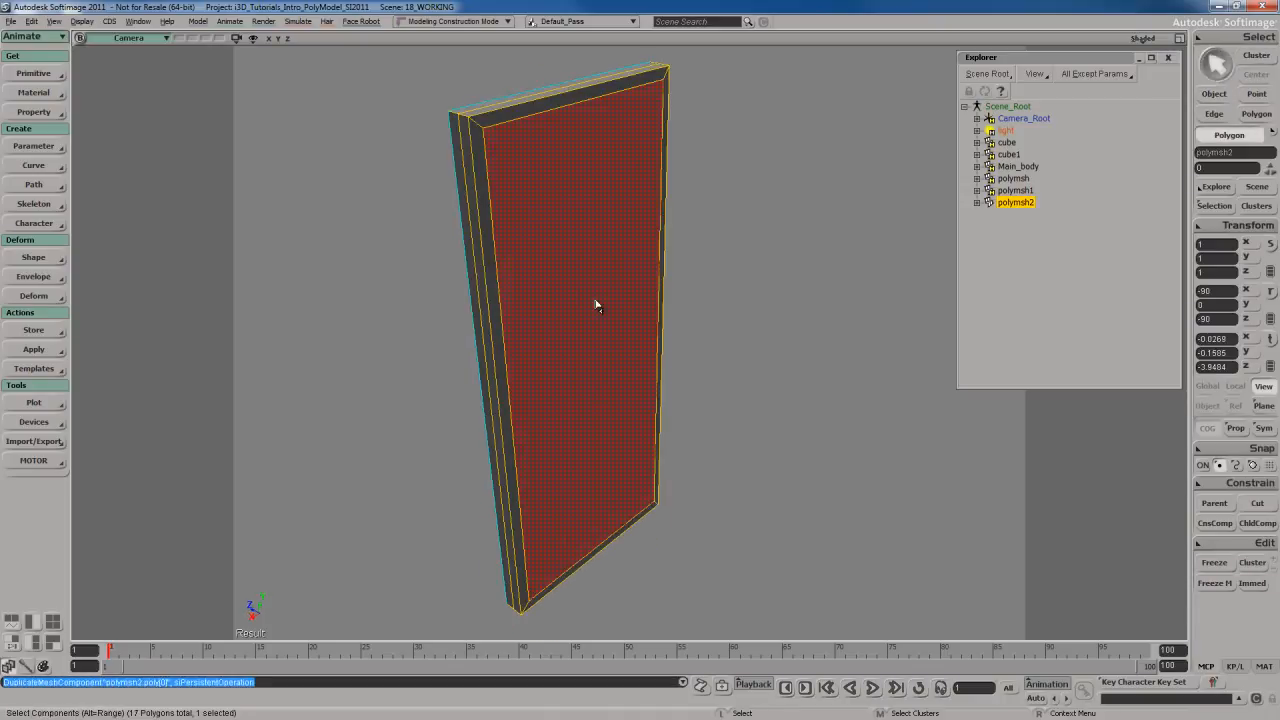
pyautogui.moveTo(531, 344); pyautogui.dragTo(537, 339)
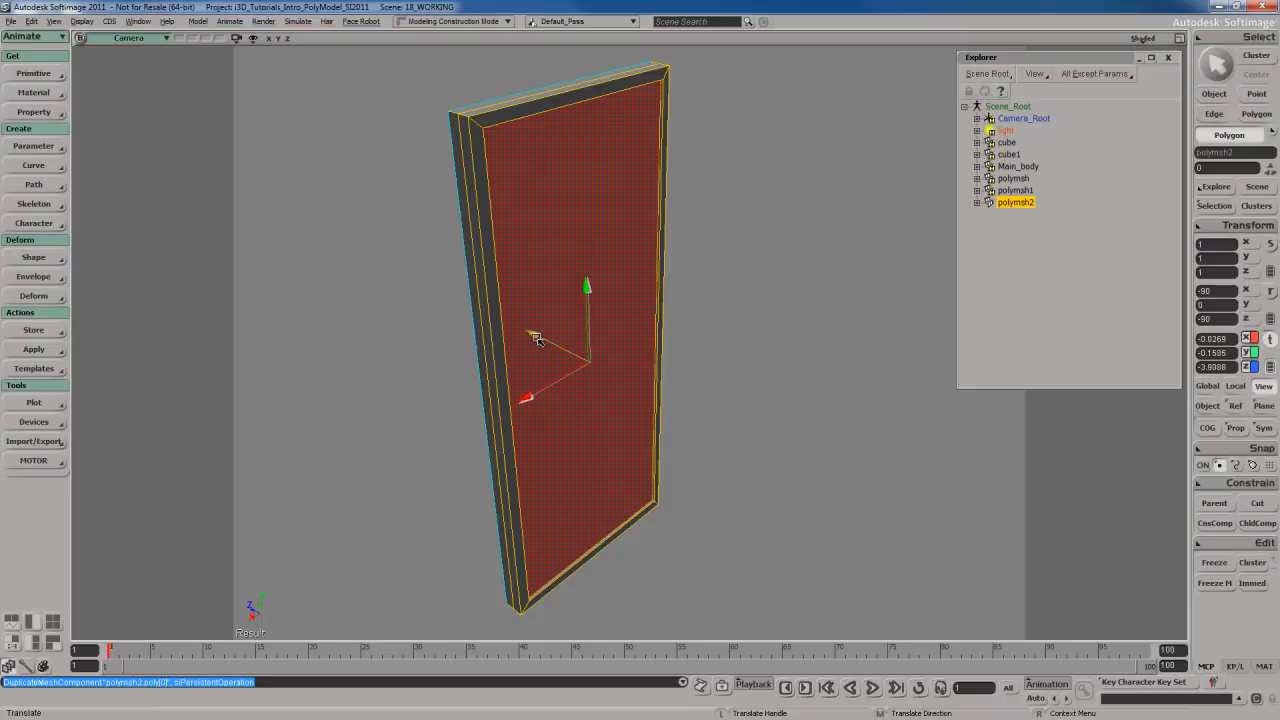
# Make the recess slightly shallower by moving the extruded polygon back outward about 0.01 along Z
pyautogui.press('s')
pyautogui.moveTo(700, 165); pyautogui.dragTo(656, 350)
pyautogui.moveTo(656, 350); pyautogui.dragTo(657, 283, button='right')
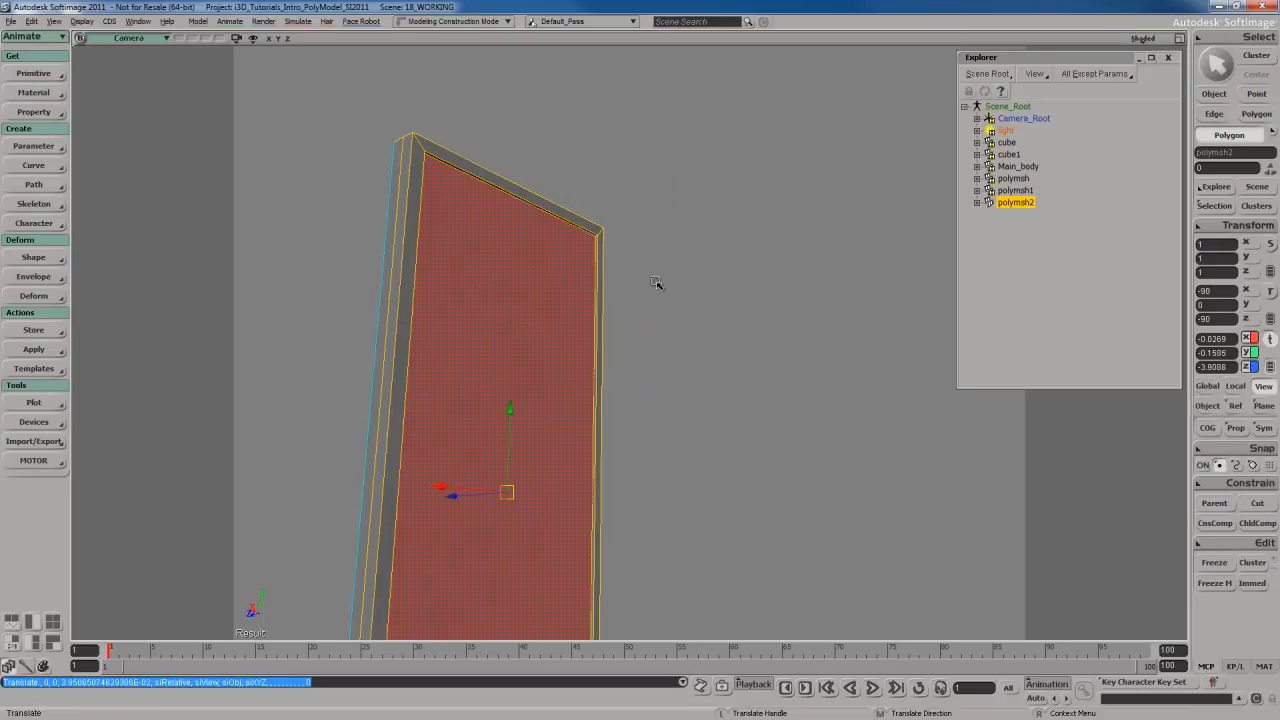
pyautogui.moveTo(657, 283); pyautogui.dragTo(609, 171, button='middle')
pyautogui.moveTo(609, 171); pyautogui.dragTo(619, 271)
pyautogui.moveTo(619, 271); pyautogui.dragTo(617, 363, button='right')
pyautogui.moveTo(617, 363); pyautogui.dragTo(634, 193)
pyautogui.press('v')
pyautogui.moveTo(457, 455); pyautogui.dragTo(441, 437)
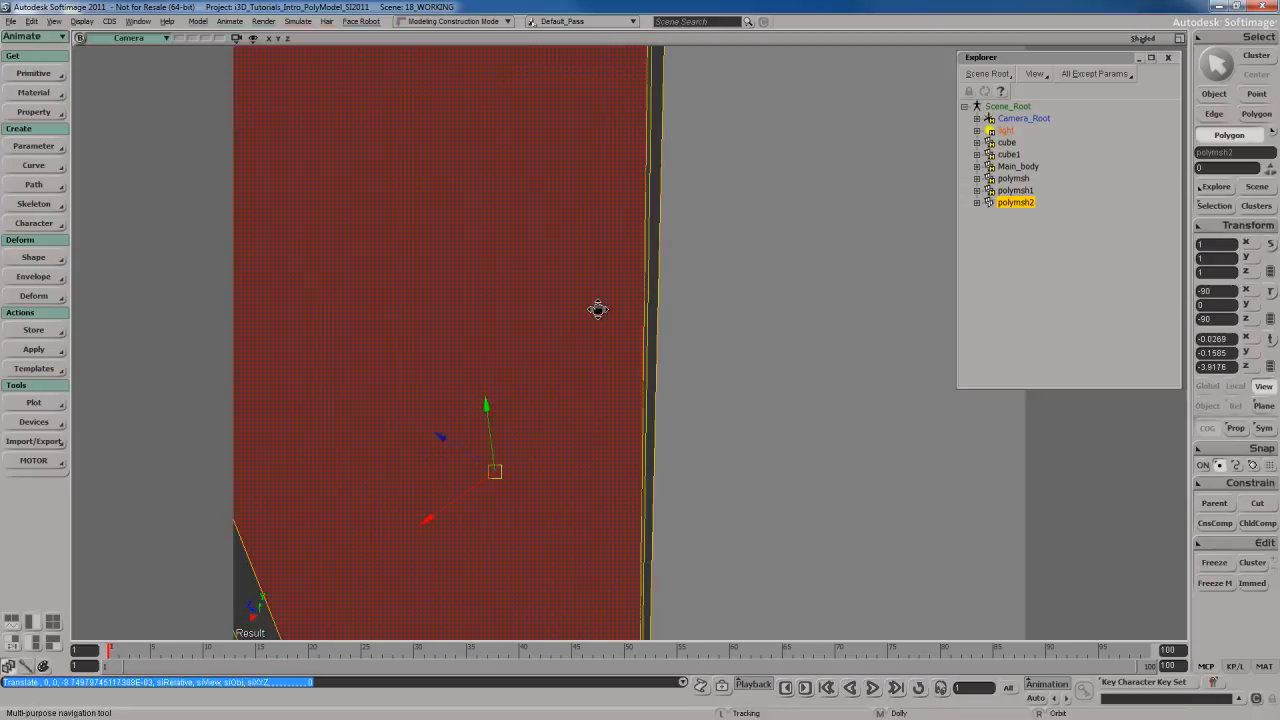
# Extract the recessed back polygon into a separate mesh, deleting it from polymsh2
pyautogui.press('s')
pyautogui.moveTo(594, 323); pyautogui.dragTo(594, 346)
pyautogui.press('s')
pyautogui.moveTo(594, 346); pyautogui.dragTo(609, 349, button='middle')
pyautogui.moveTo(609, 349); pyautogui.dragTo(597, 316, button='right')
pyautogui.press('v')
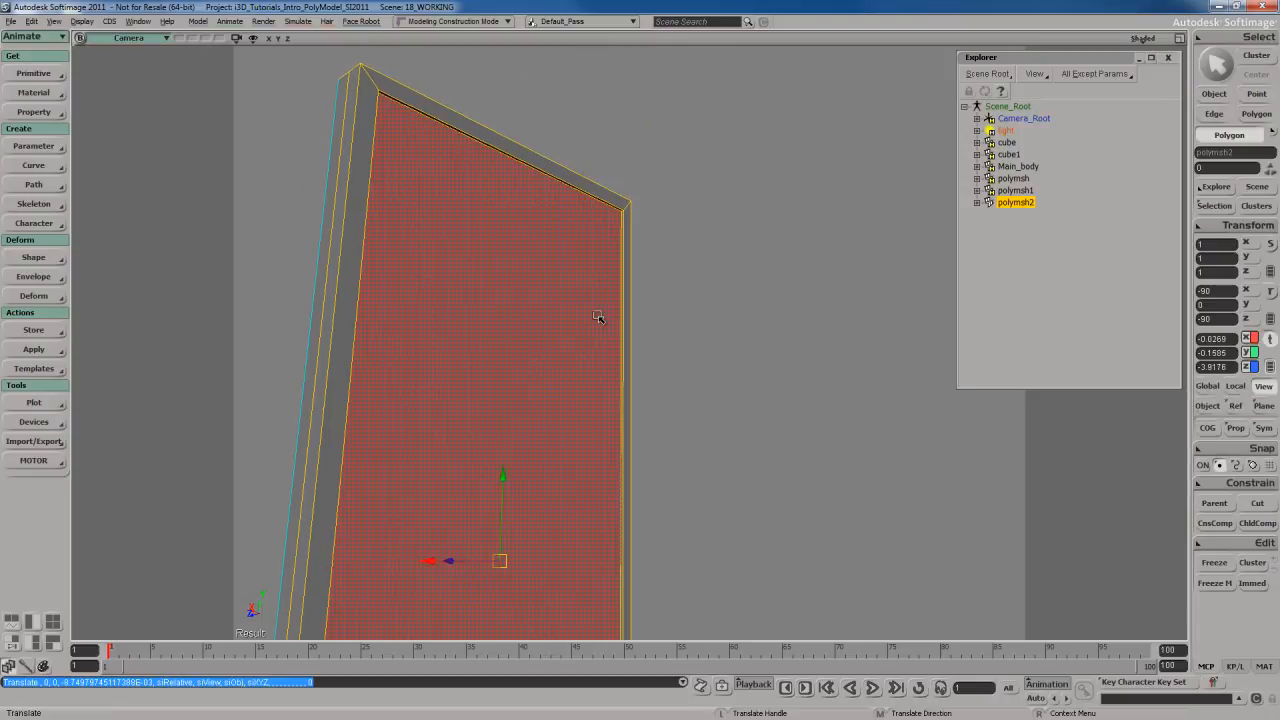
pyautogui.press('u')
pyautogui.click(517, 340)
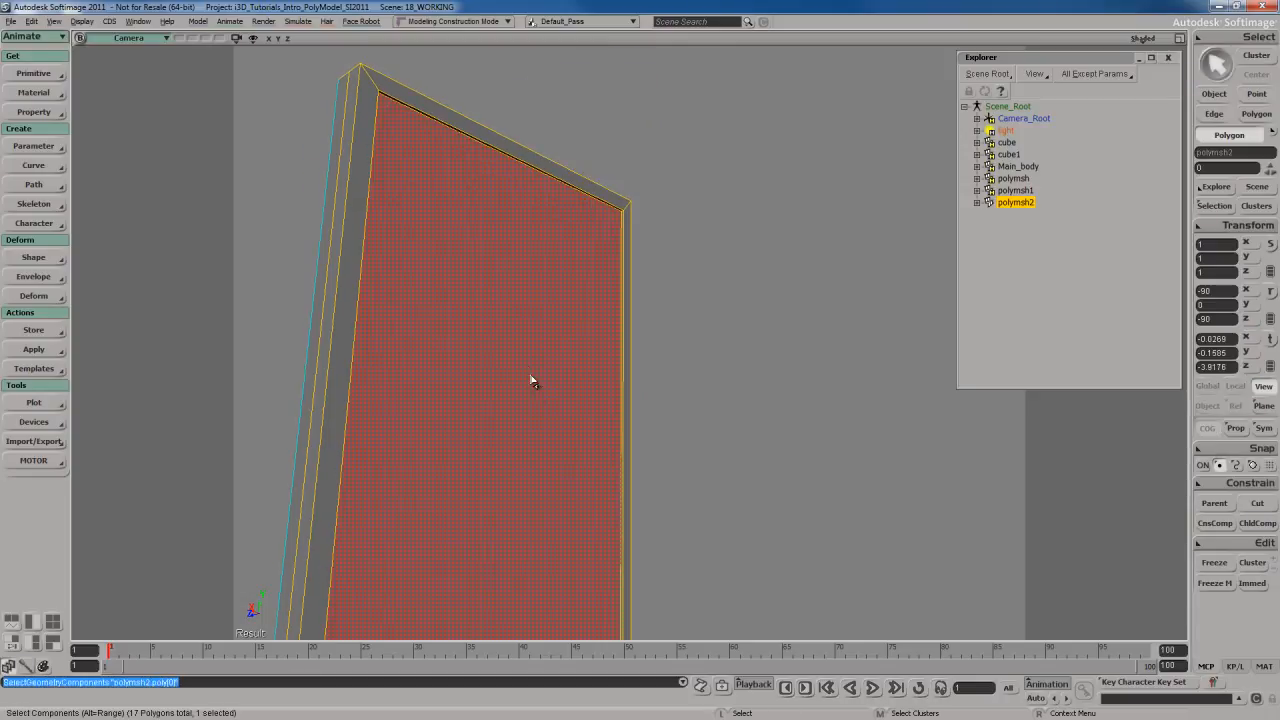
pyautogui.rightClick(517, 285)
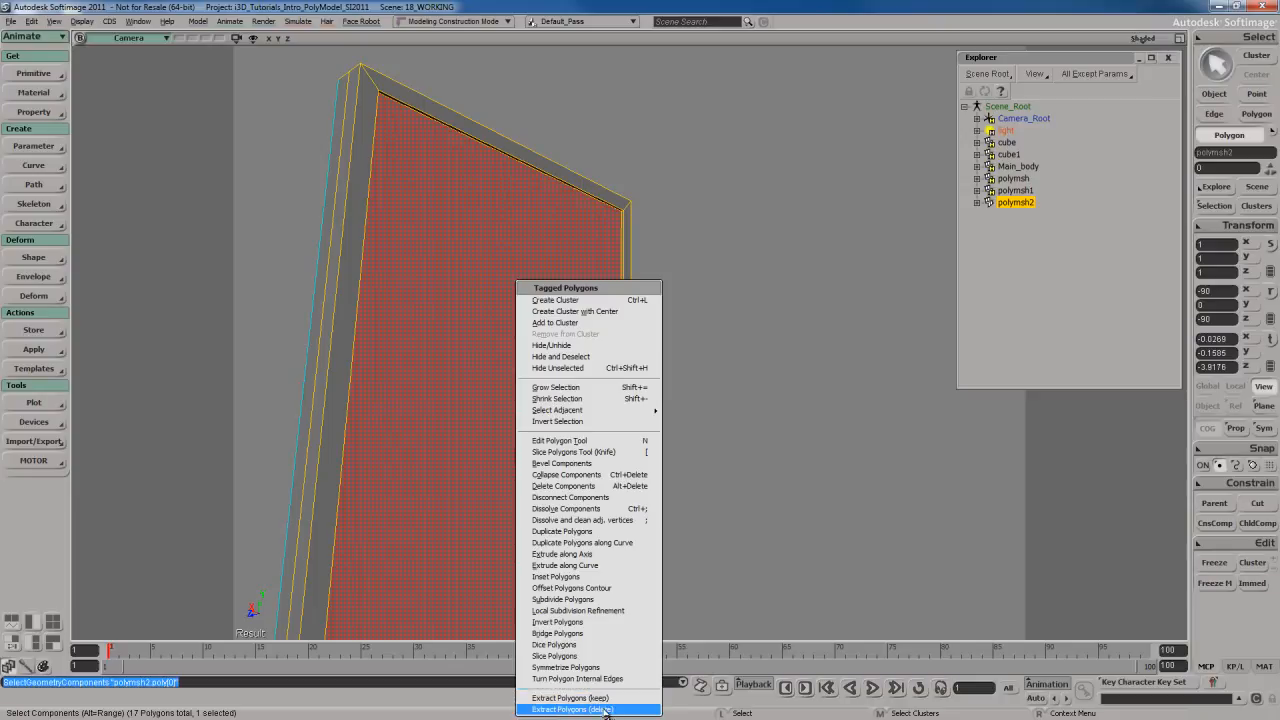
pyautogui.click(572, 710)
# Freeze the modeling history of polymsh2 and the extracted mesh, and select only the extracted mesh
pyautogui.press('s')
pyautogui.moveTo(517, 409); pyautogui.dragTo(587, 481, button='middle')
pyautogui.moveTo(587, 481); pyautogui.dragTo(717, 443)
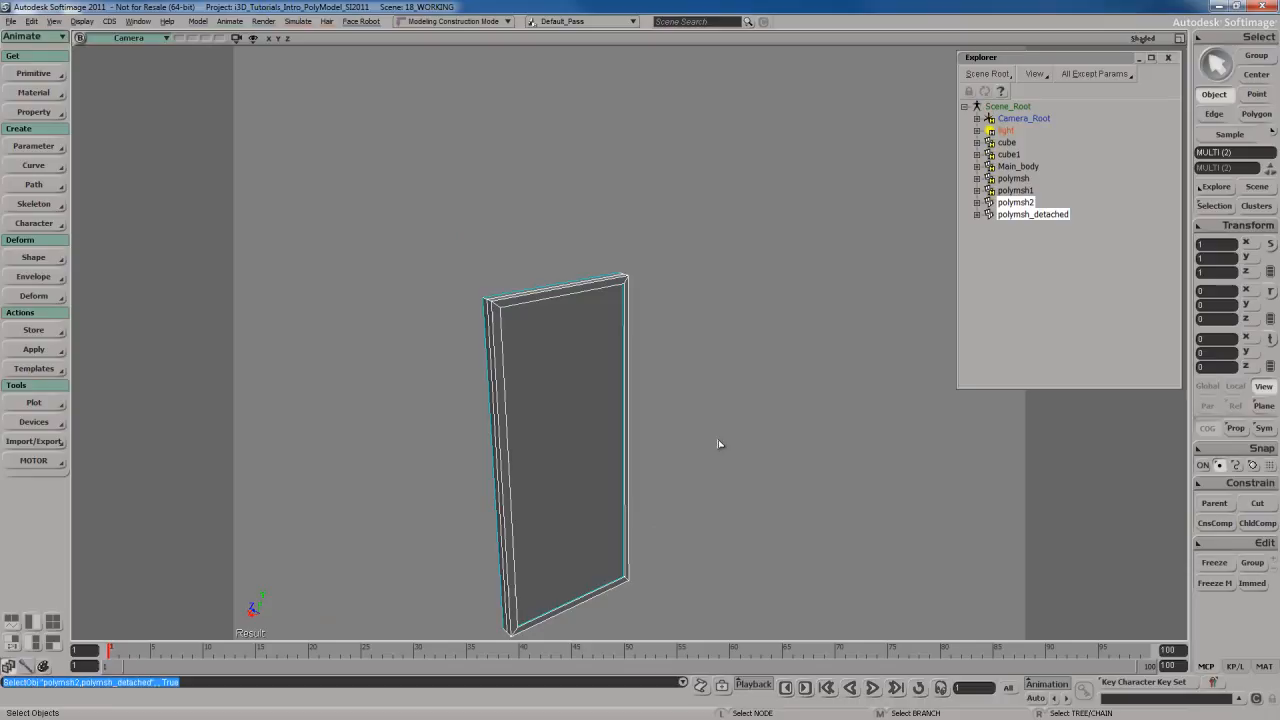
pyautogui.click(1219, 583)
pyautogui.click(558, 367)
pyautogui.press('s')
pyautogui.moveTo(652, 497); pyautogui.dragTo(651, 480)
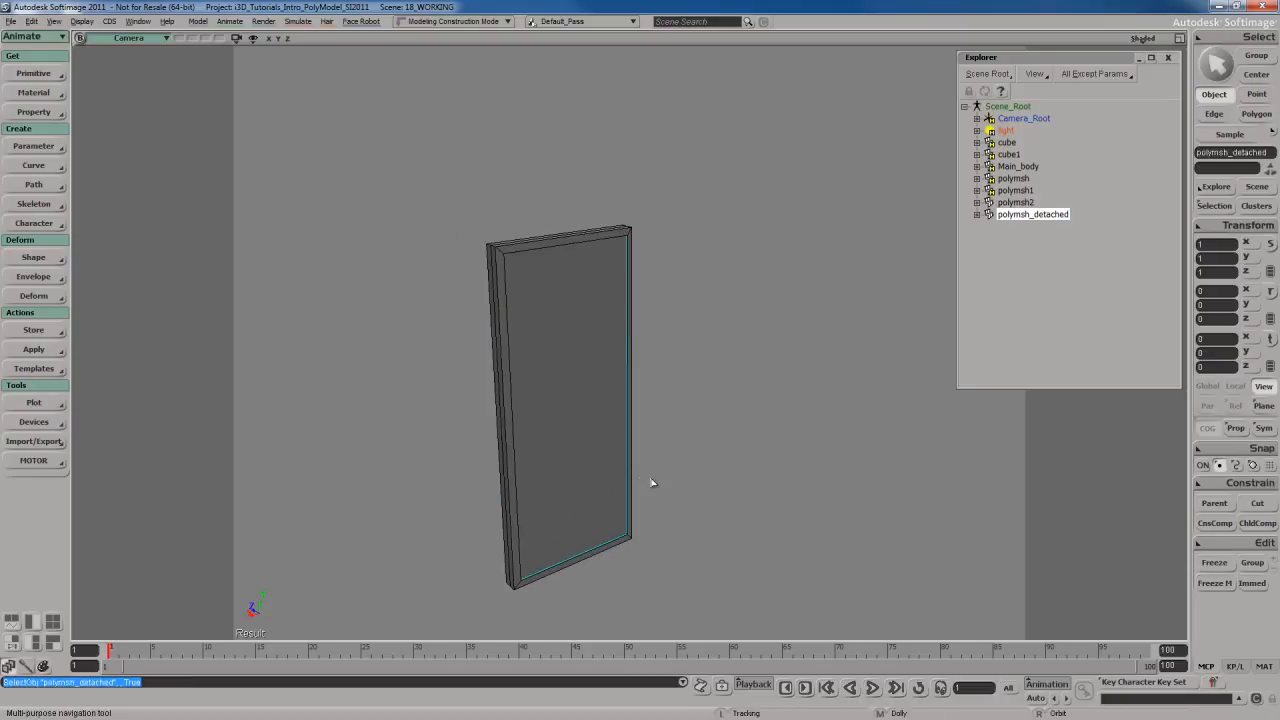
# Try moving the extracted panel away from the frame to check that it is separate, and undo the move
pyautogui.press('s')
pyautogui.moveTo(574, 388); pyautogui.dragTo(580, 390)
pyautogui.press('u')
pyautogui.click(592, 389)
pyautogui.press('space')
pyautogui.click(594, 398)
pyautogui.press('v')
pyautogui.moveTo(606, 451); pyautogui.dragTo(811, 474)
pyautogui.hotkey('ctrl', 'z')
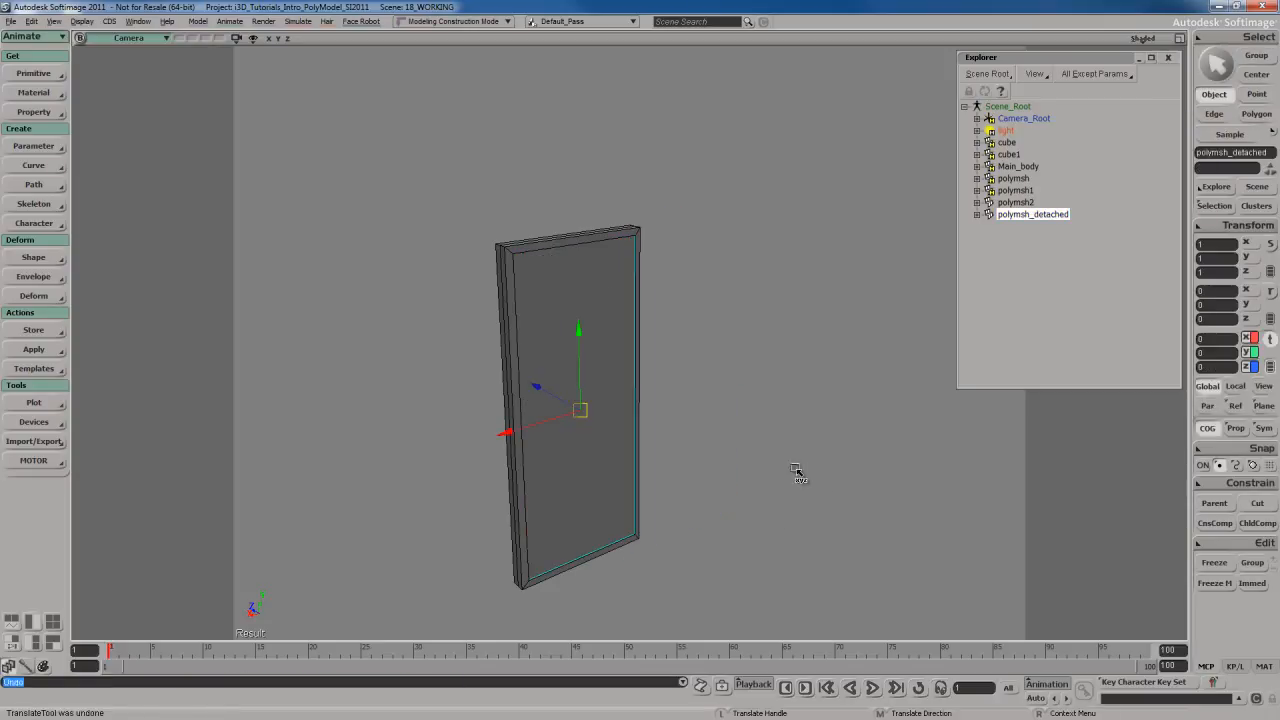
pyautogui.press('space')
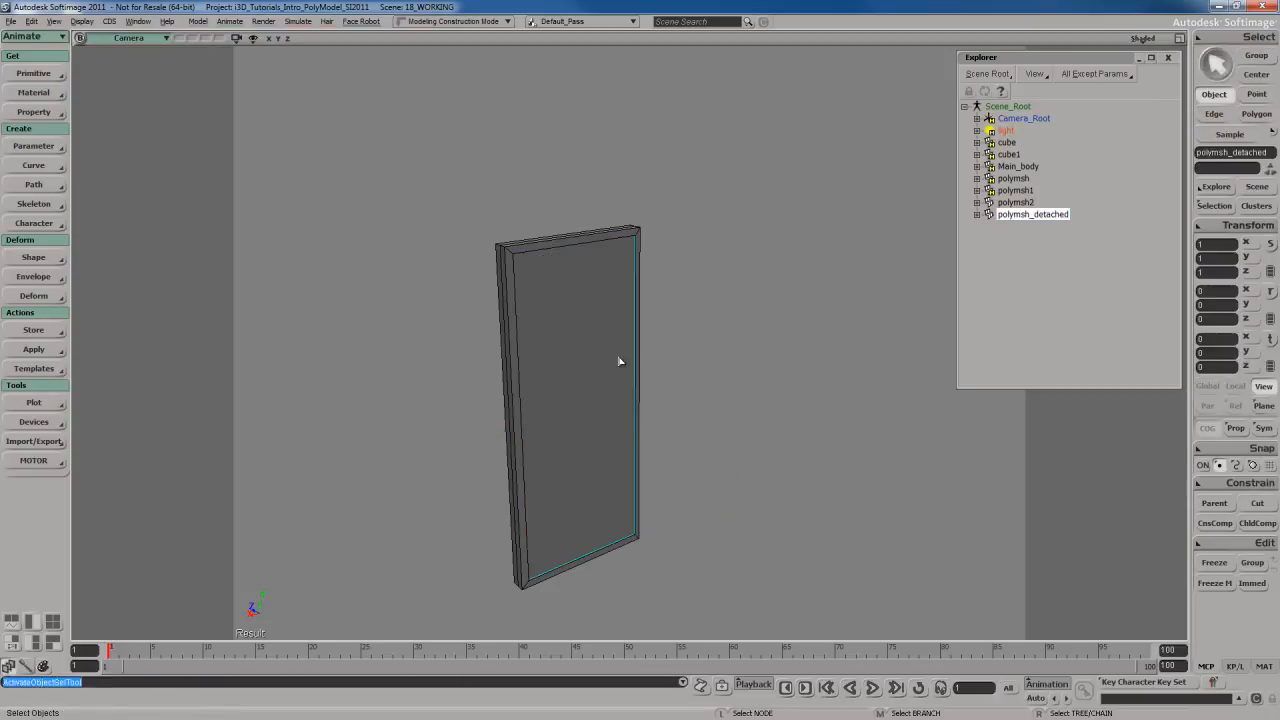
# Rename the extracted inner panel mesh as rear_panel and hide it
pyautogui.press('Return')
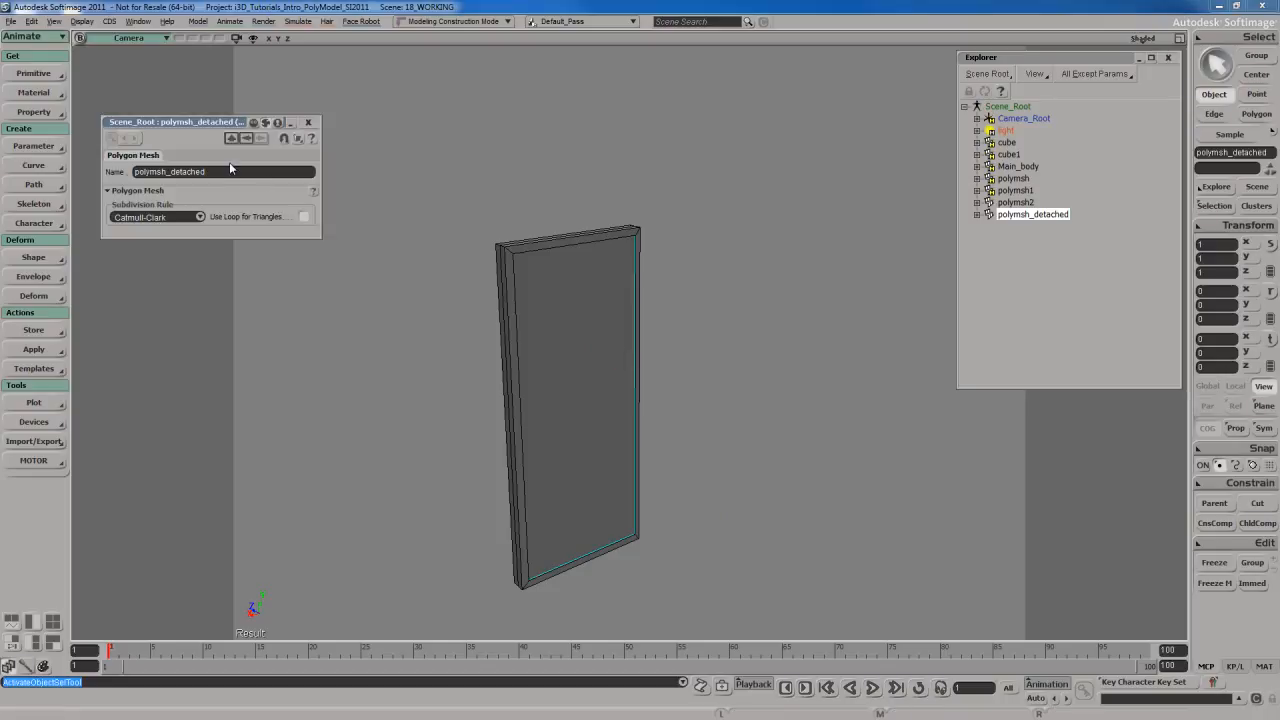
pyautogui.moveTo(200, 124); pyautogui.dragTo(392, 76)
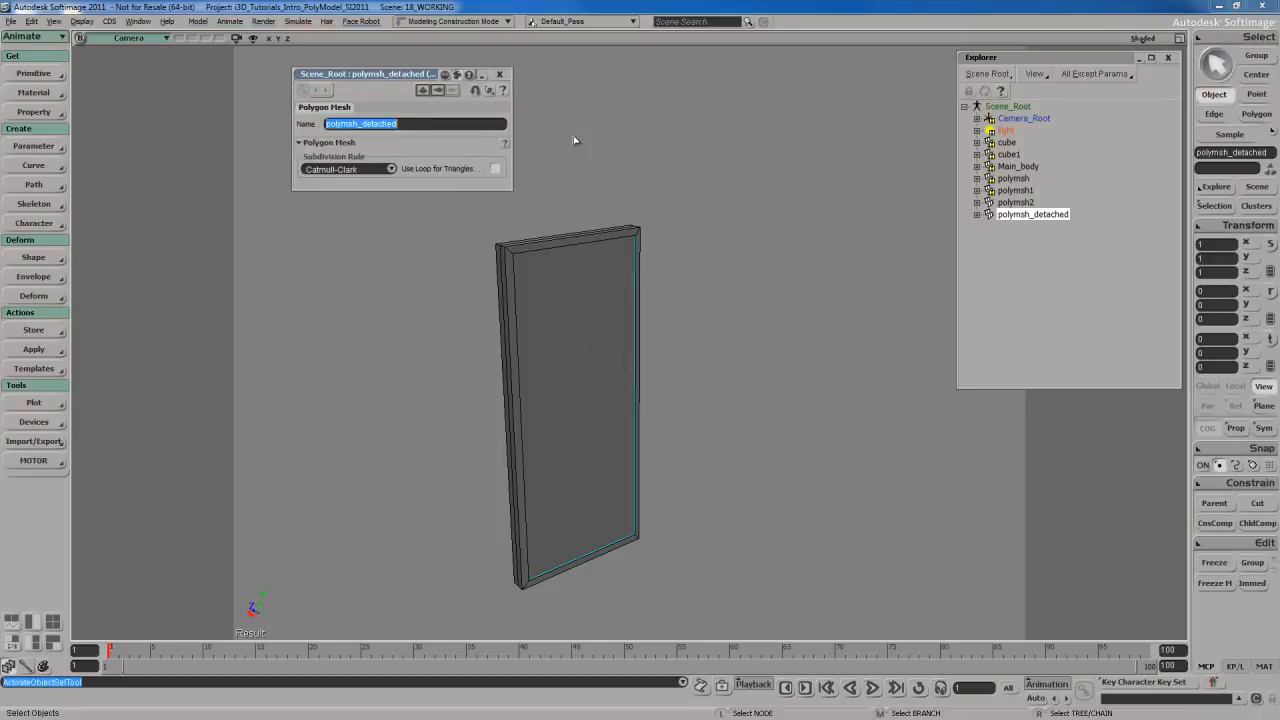
pyautogui.write('f')
pyautogui.press('Return')
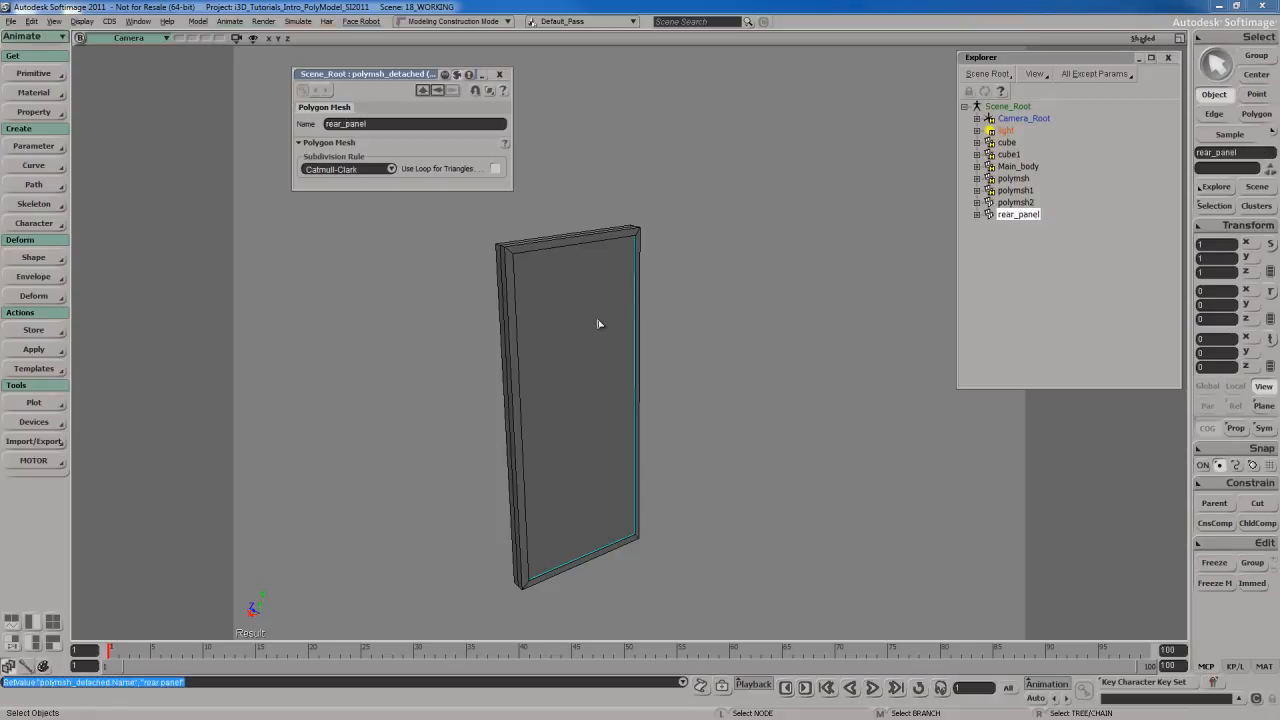
pyautogui.press('h')
# Select the remaining frame mesh polymsh2 and rename it as rear_metal_fold
pyautogui.click(635, 287)
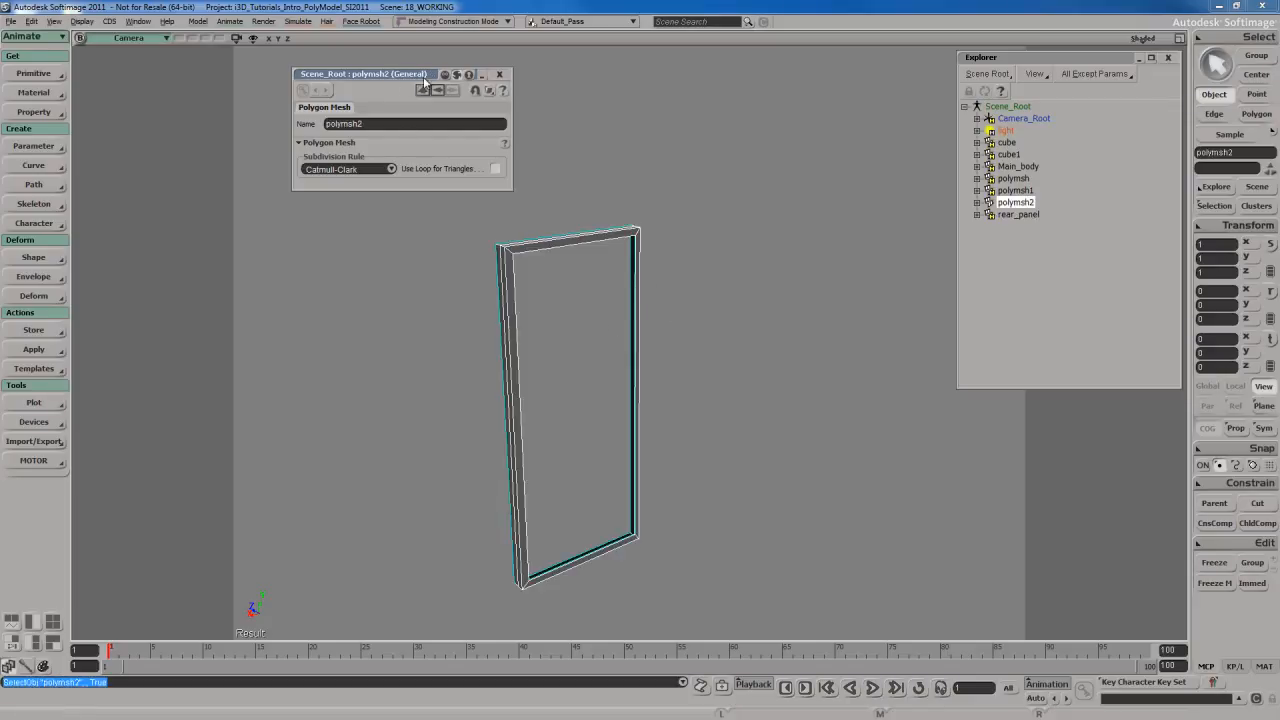
pyautogui.click(426, 124)
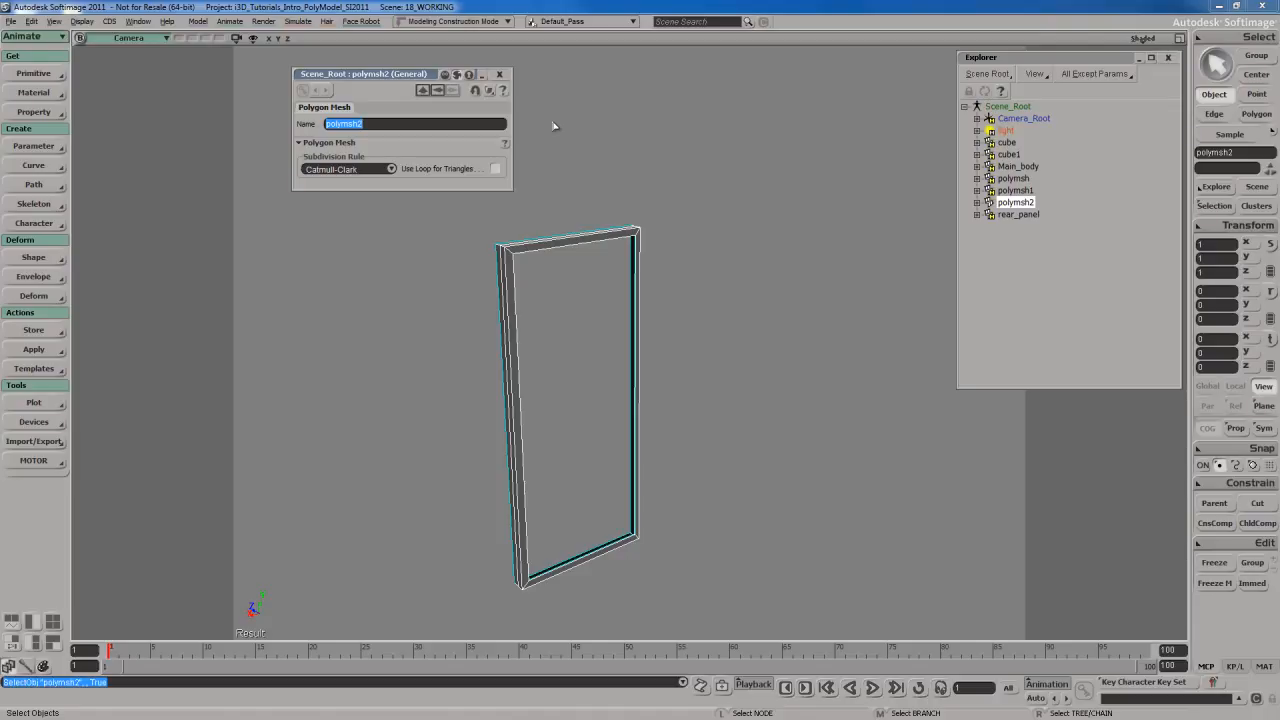
pyautogui.write('f')
pyautogui.press('Return')
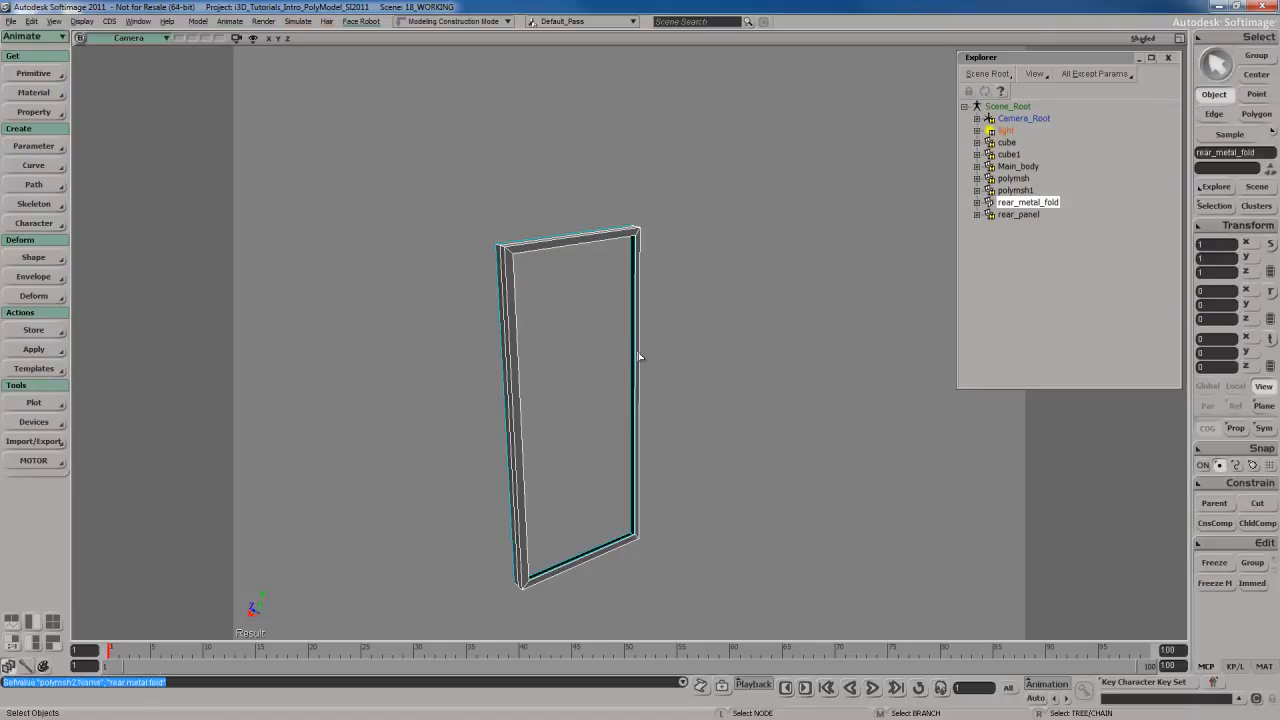
# Select the narrow polygon loop around the inner opening of rear_metal_fold and delete it
pyautogui.press('s')
pyautogui.moveTo(643, 340); pyautogui.dragTo(634, 371)
pyautogui.moveTo(634, 371); pyautogui.dragTo(623, 374, button='right')
pyautogui.moveTo(623, 374); pyautogui.dragTo(621, 312, button='middle')
pyautogui.moveTo(621, 312); pyautogui.dragTo(609, 395)
pyautogui.moveTo(609, 395)
pyautogui.mouseDown(button='right')
pyautogui.moveTo(623, 367)
pyautogui.moveTo(626, 397)
pyautogui.mouseUp(button='right')
pyautogui.scroll(5, 623, 369)
pyautogui.press('s')
pyautogui.press('s')
pyautogui.press('u')
pyautogui.press('s')
pyautogui.moveTo(666, 360); pyautogui.dragTo(651, 346, button='right')
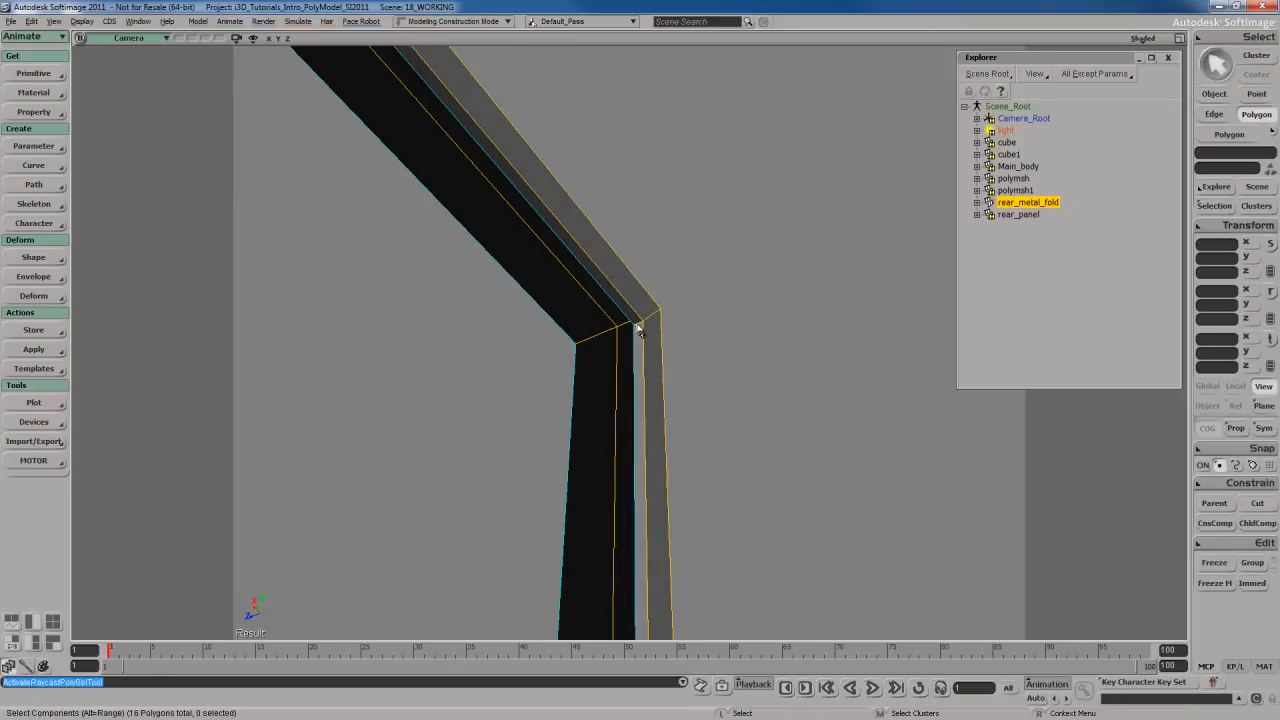
pyautogui.scroll(2, 638, 328)
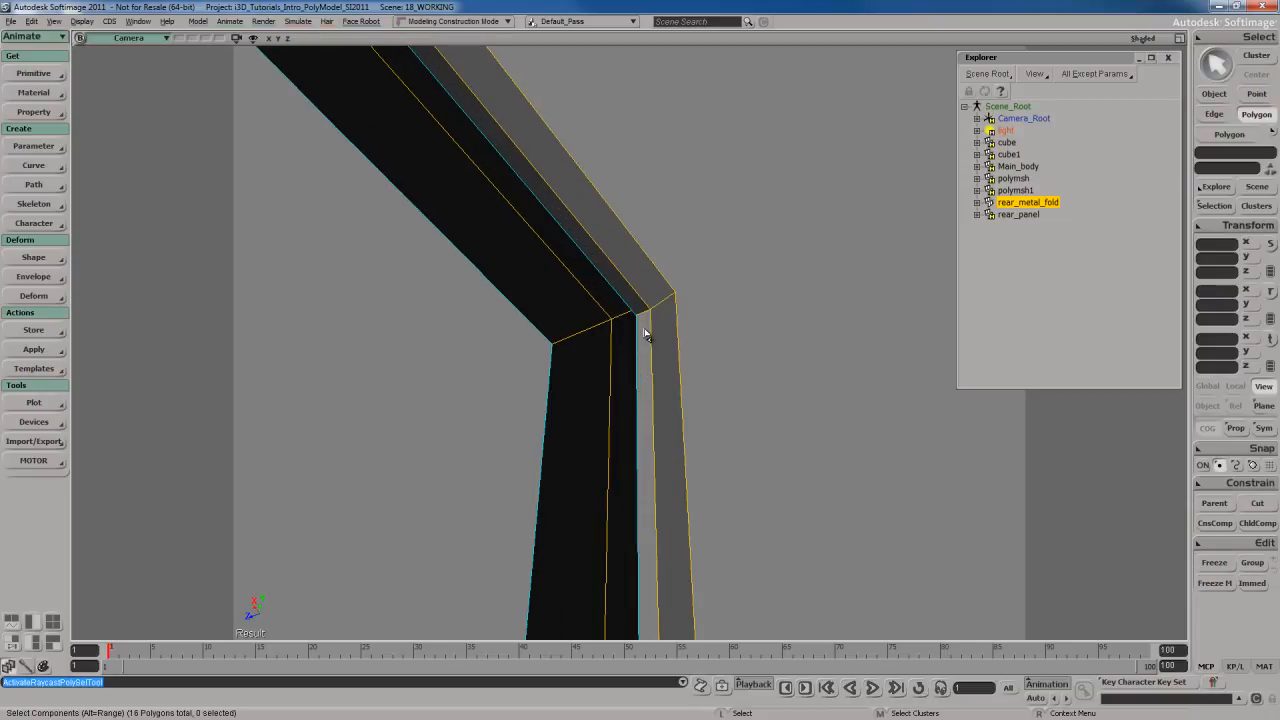
pyautogui.click(644, 350)
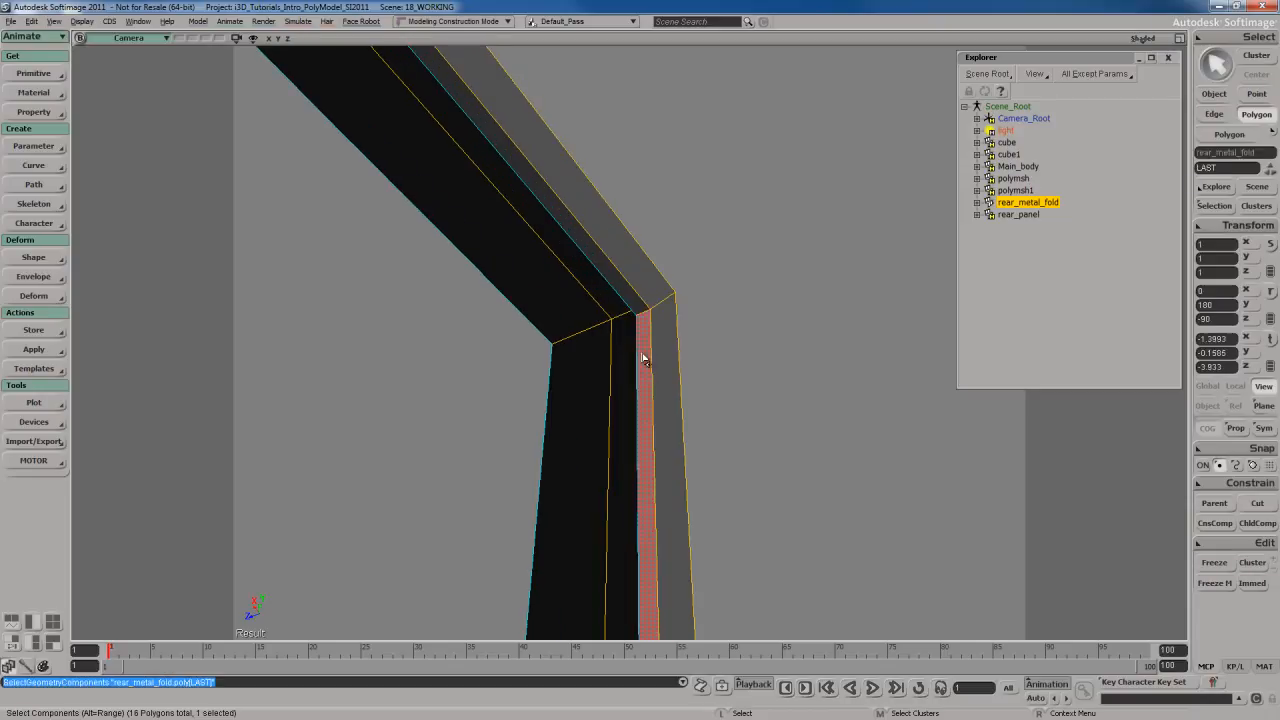
pyautogui.keyDown('alt'); pyautogui.middleClick(613, 281); pyautogui.keyUp('alt')
pyautogui.scroll(-3, 643, 354)
pyautogui.press('s')
pyautogui.moveTo(654, 317); pyautogui.dragTo(591, 471, button='right')
pyautogui.moveTo(591, 471); pyautogui.dragTo(609, 446)
pyautogui.scroll(3, 573, 396)
pyautogui.press('s')
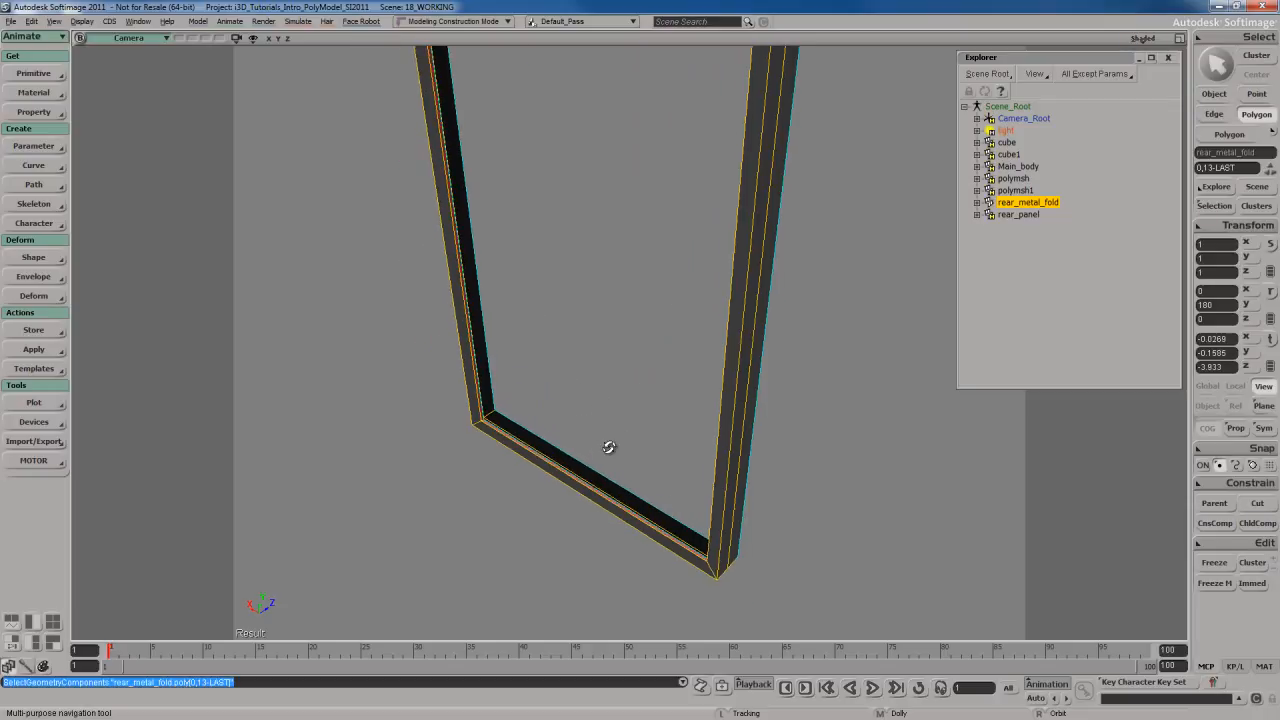
pyautogui.moveTo(609, 446); pyautogui.dragTo(577, 454, button='right')
pyautogui.press('Delete')
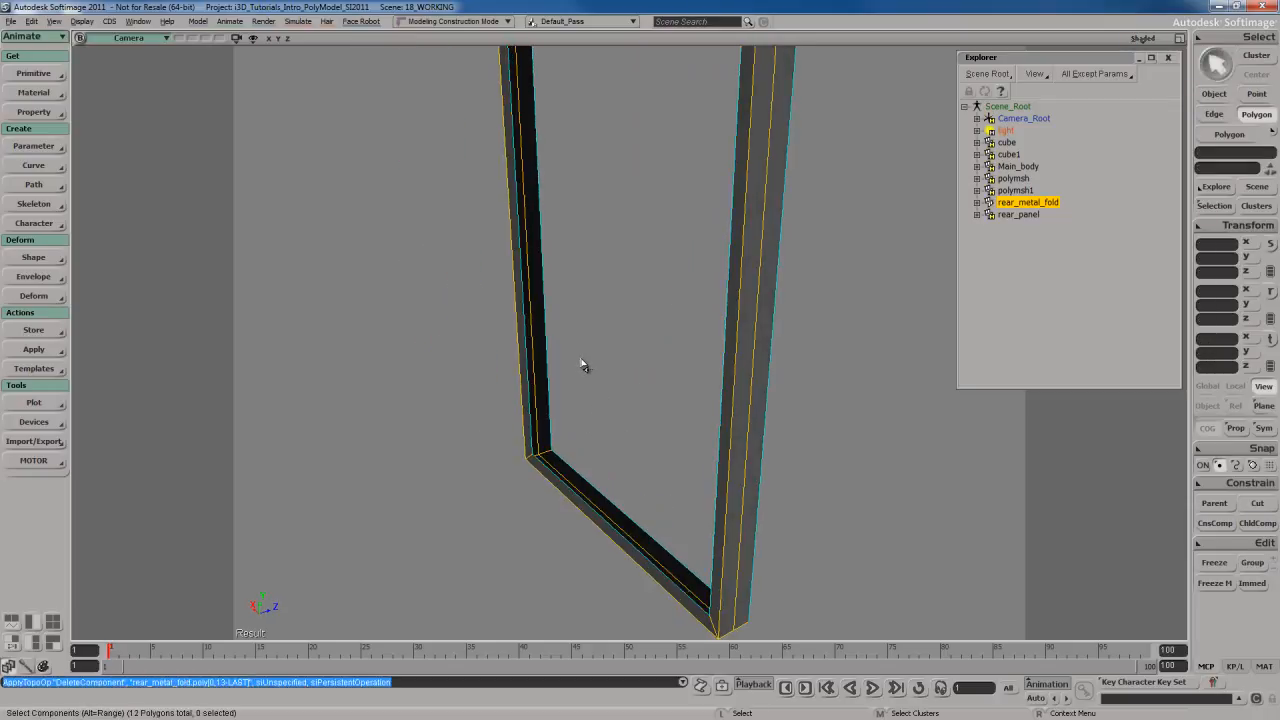
# Return to object selection and freeze the modeling history of rear_metal_fold
pyautogui.press('s')
pyautogui.moveTo(583, 365); pyautogui.dragTo(657, 320, button='right')
pyautogui.scroll(-3, 676, 360)
pyautogui.press('s')
pyautogui.press('space')
pyautogui.press('s')
pyautogui.click(1212, 563)
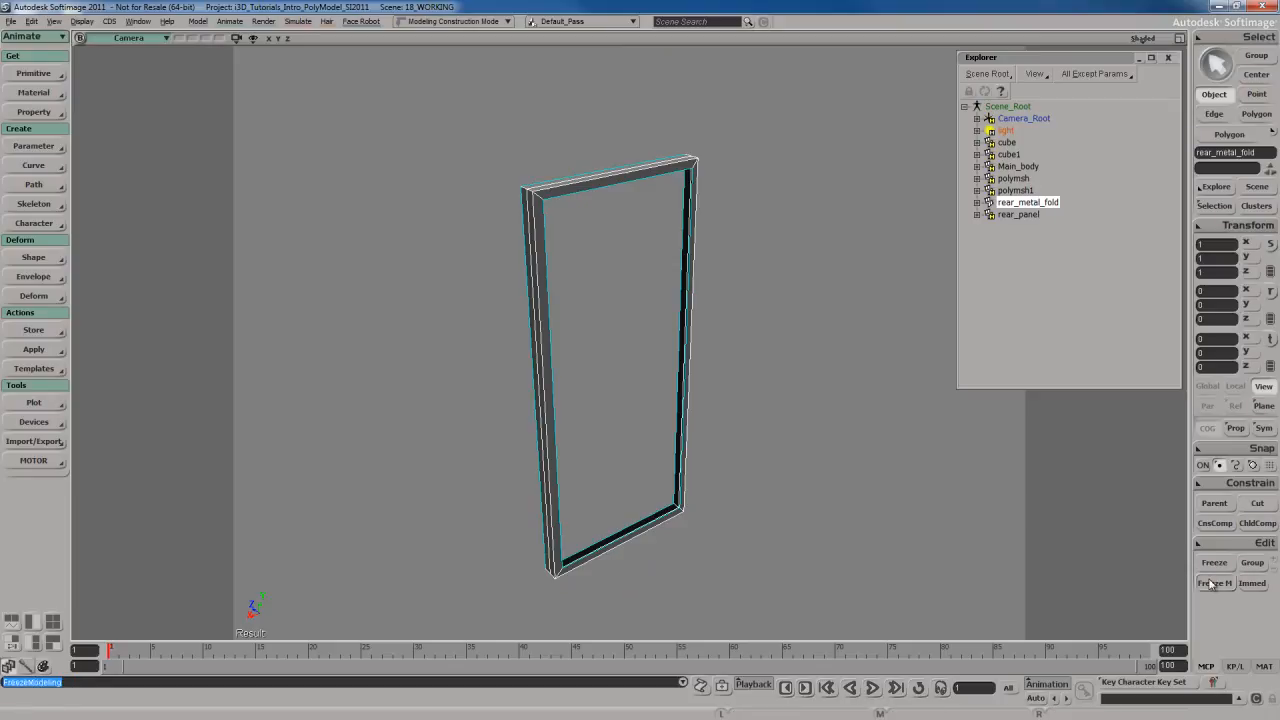
# Close the explorer and display the Front view with the back reference image as the single maximized viewport
pyautogui.press('8')
pyautogui.press('s')
pyautogui.moveTo(787, 386); pyautogui.dragTo(801, 340)
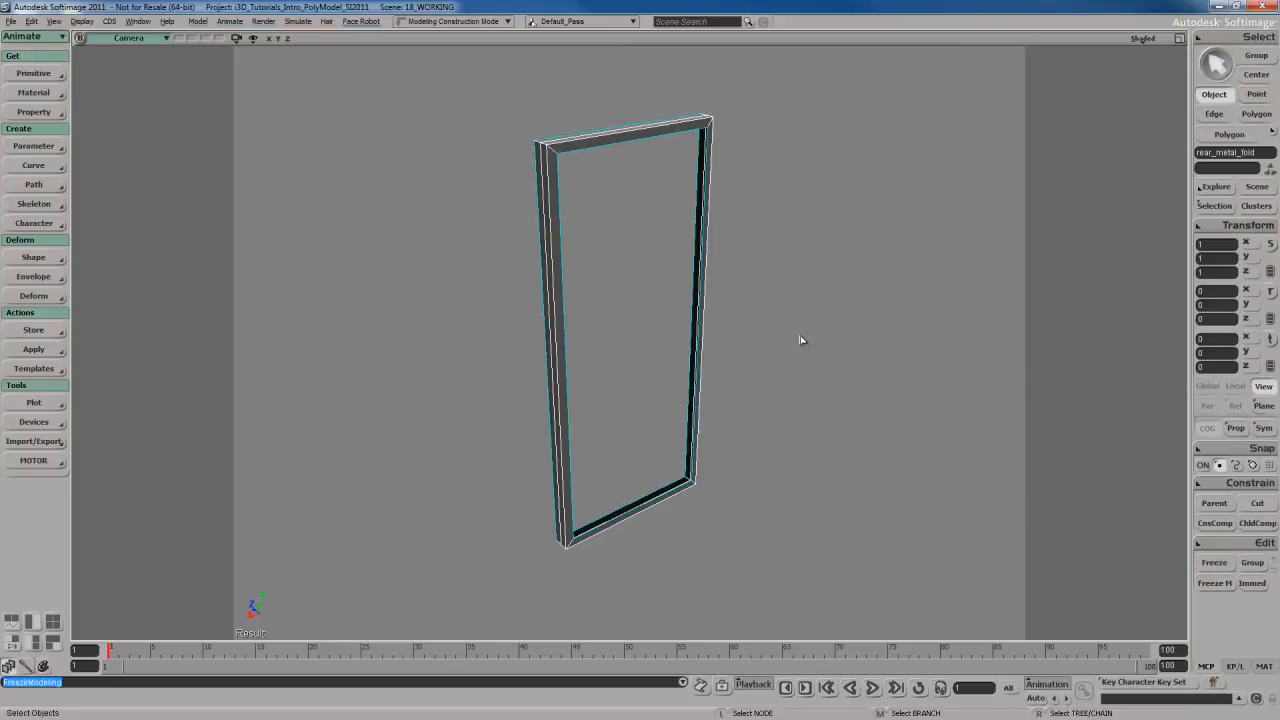
pyautogui.press('F12')
pyautogui.press('F12')
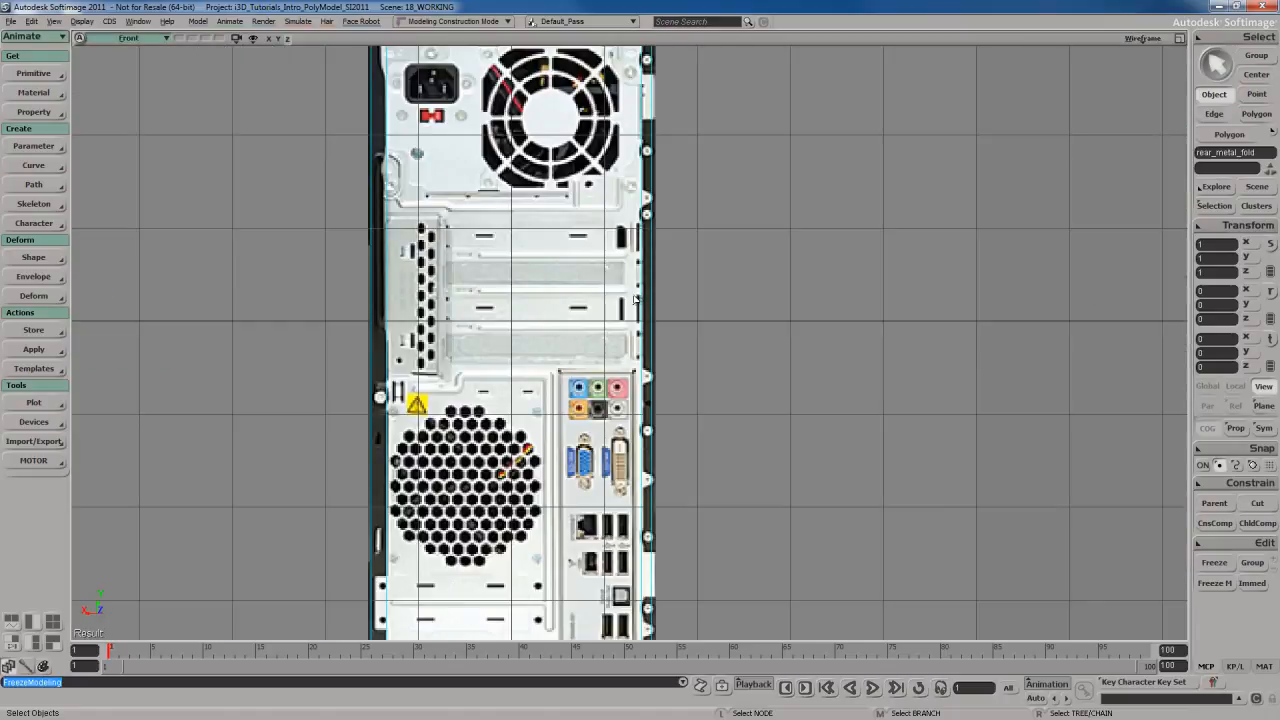